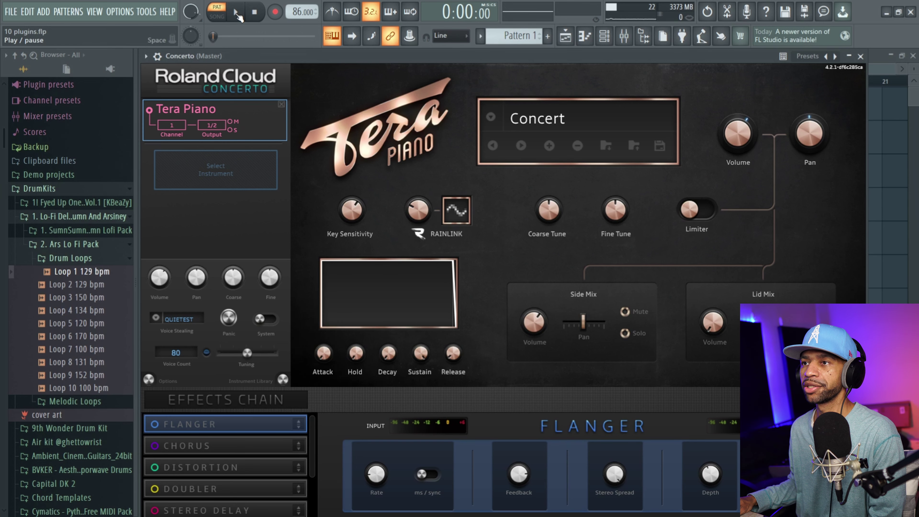
# Play the pattern briefly with Tera Piano and add Anthology Orchestra-Vol4 as a second instrument in Concerto.
pyautogui.click(237, 13)
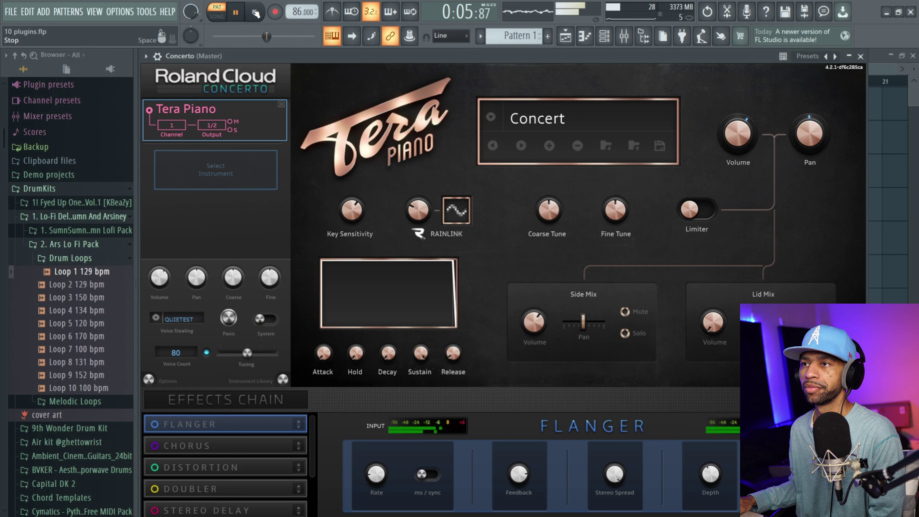
pyautogui.click(257, 13)
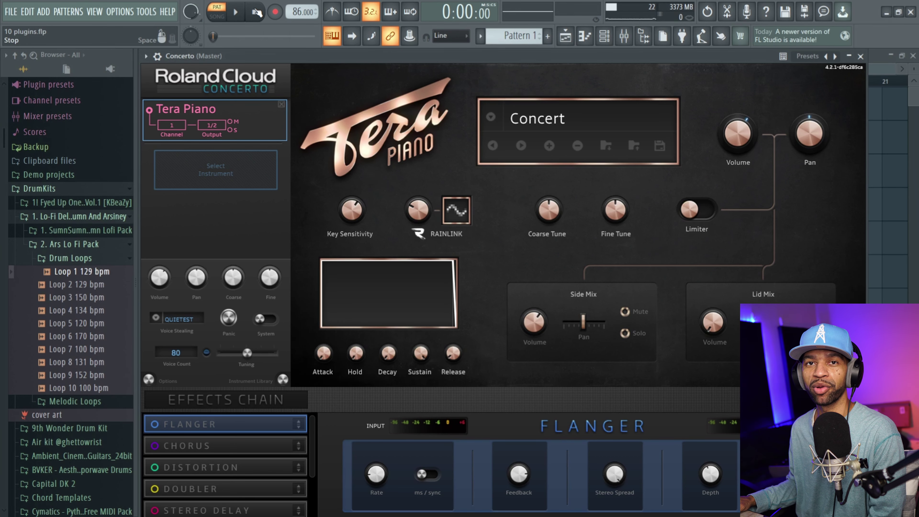
pyautogui.click(217, 166)
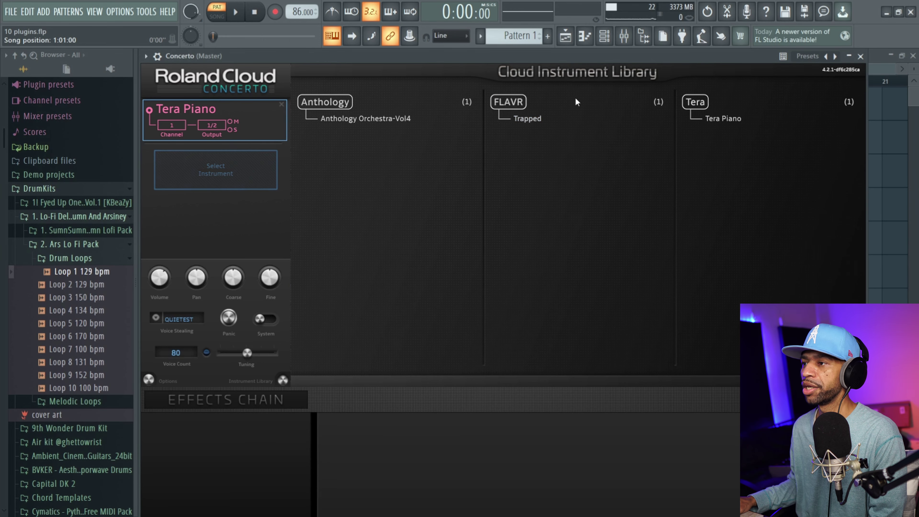
pyautogui.click(336, 118)
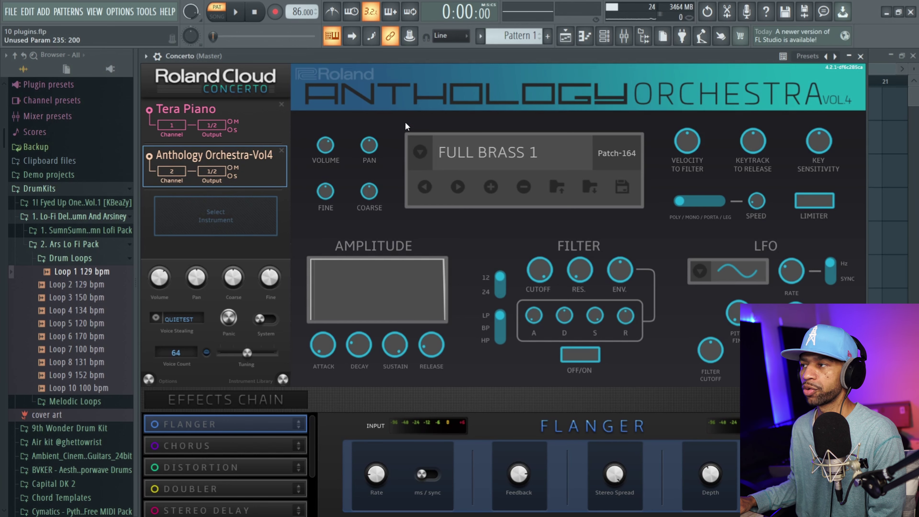
# Look through Anthology Orchestra-Vol4's patch list from the brass to the percussion patches and close the Concerto window.
pyautogui.click(520, 153)
pyautogui.scroll(-17, 478, 224)
pyautogui.scroll(-6, 474, 222)
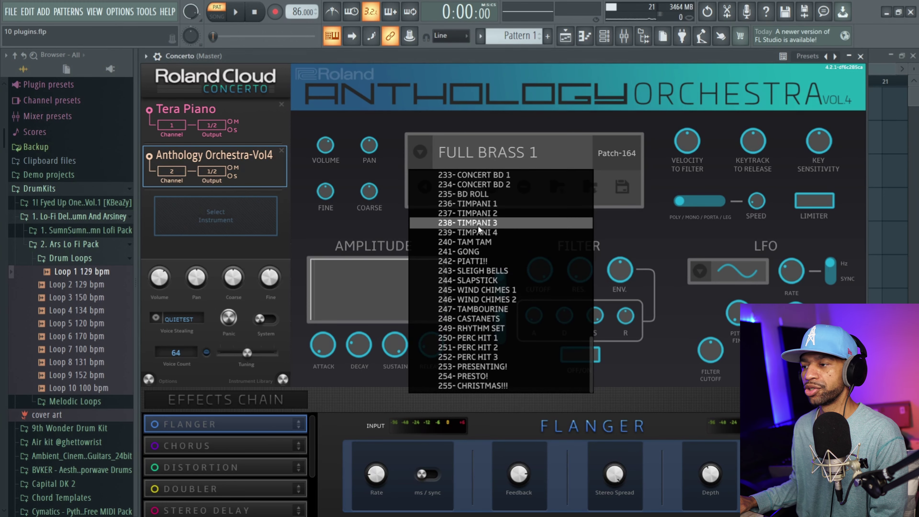
pyautogui.scroll(8, 469, 284)
pyautogui.scroll(13, 469, 282)
pyautogui.scroll(3, 469, 283)
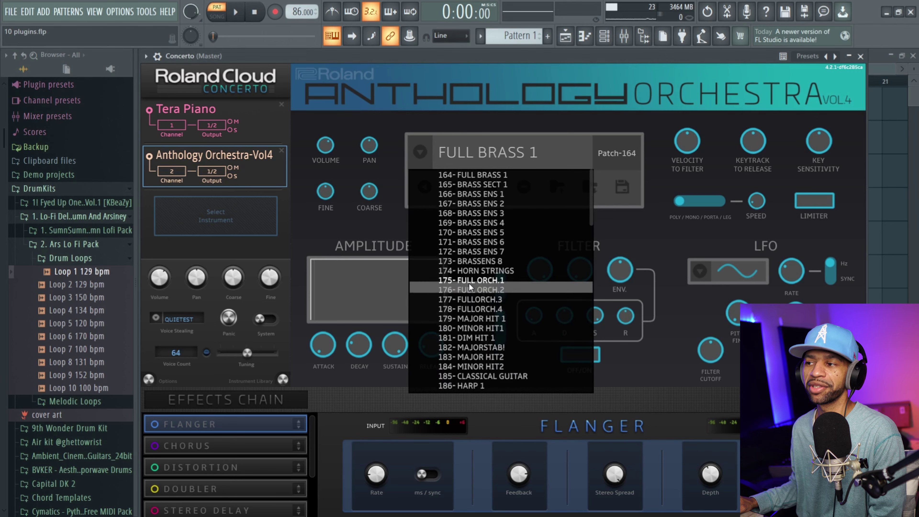
pyautogui.click(864, 58)
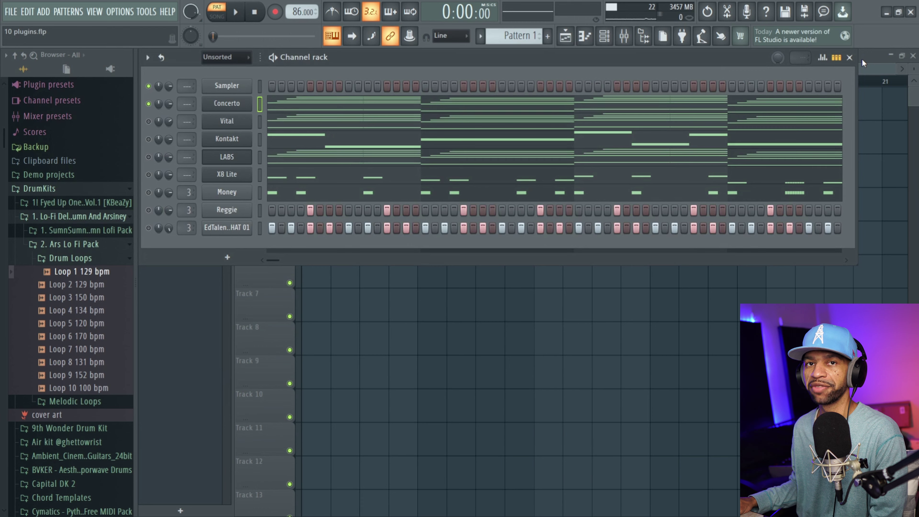
# Switch to Roland Cloud Manager and show the Discontinued category of its software catalogue.
pyautogui.click(899, 12)
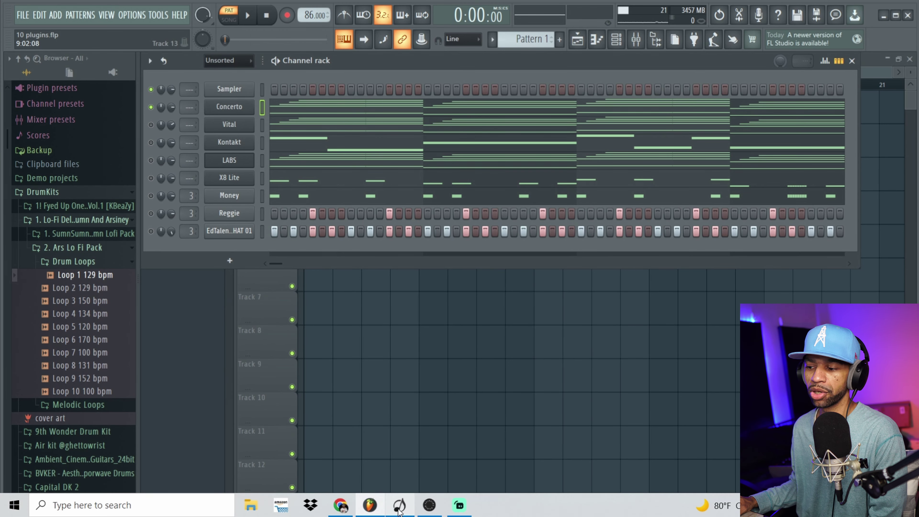
pyautogui.click(400, 507)
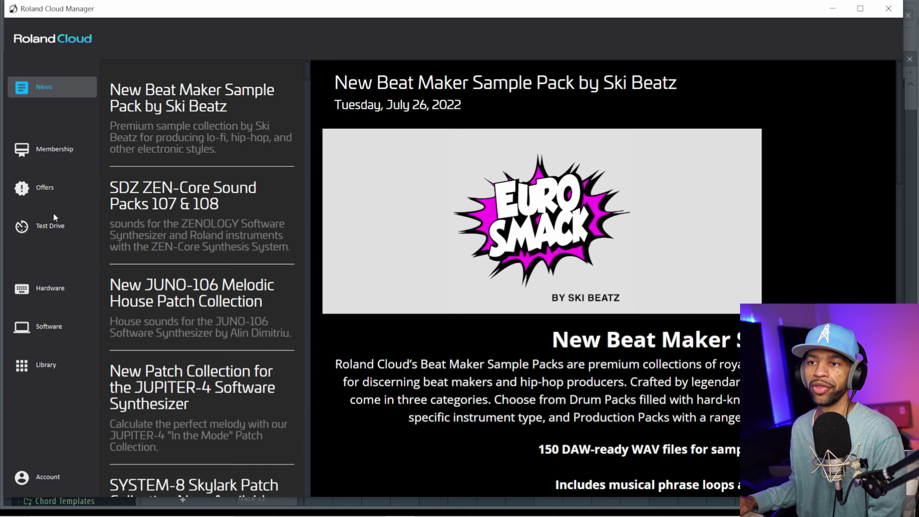
pyautogui.click(42, 331)
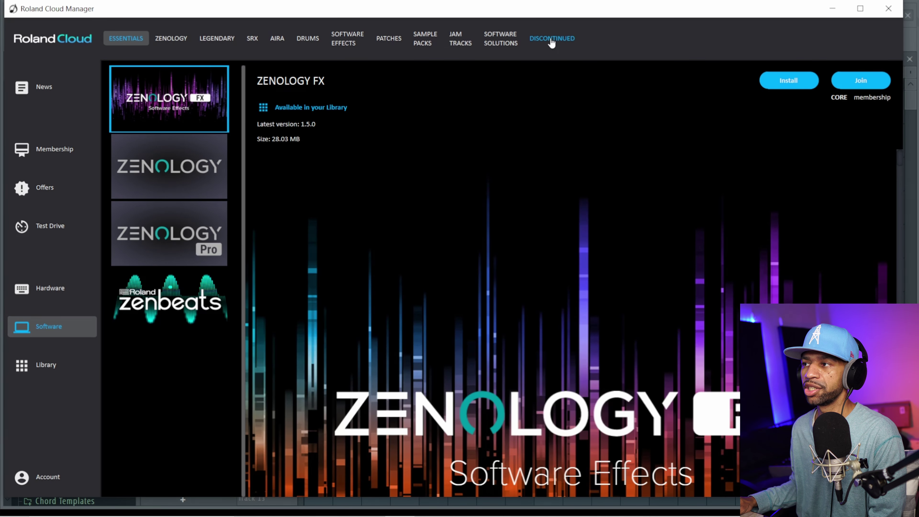
pyautogui.click(550, 38)
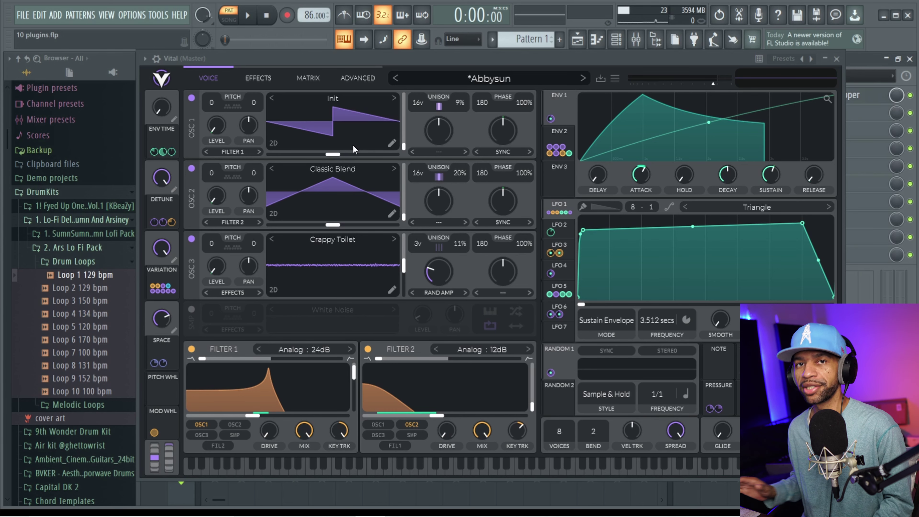
# Audition the pattern with Vital's Abbysun preset and look through the list of all presets in Vital's preset browser.
pyautogui.click(255, 18)
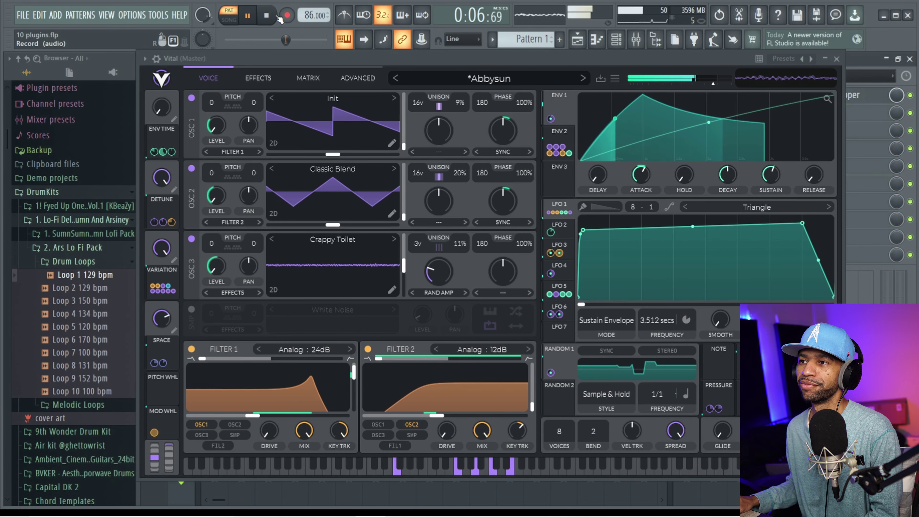
pyautogui.click(267, 17)
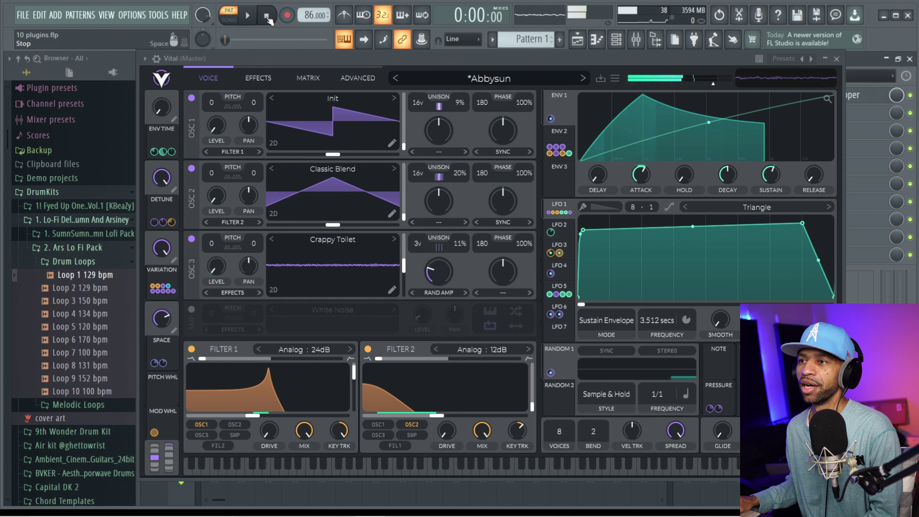
pyautogui.click(488, 77)
pyautogui.scroll(-6, 500, 307)
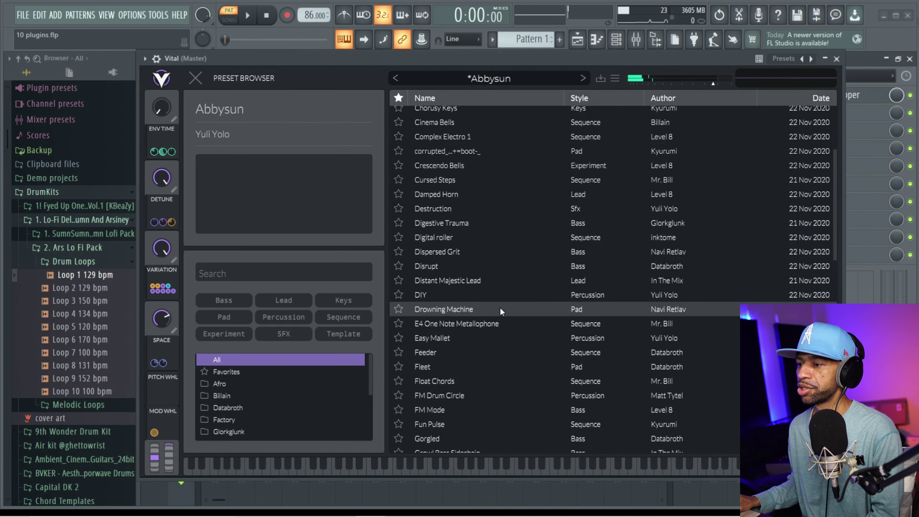
pyautogui.scroll(-2, 500, 299)
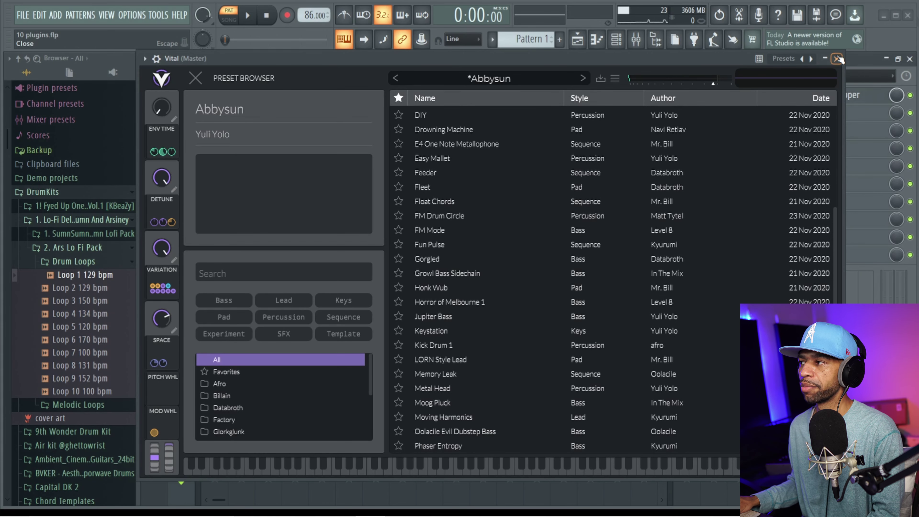
pyautogui.click(195, 79)
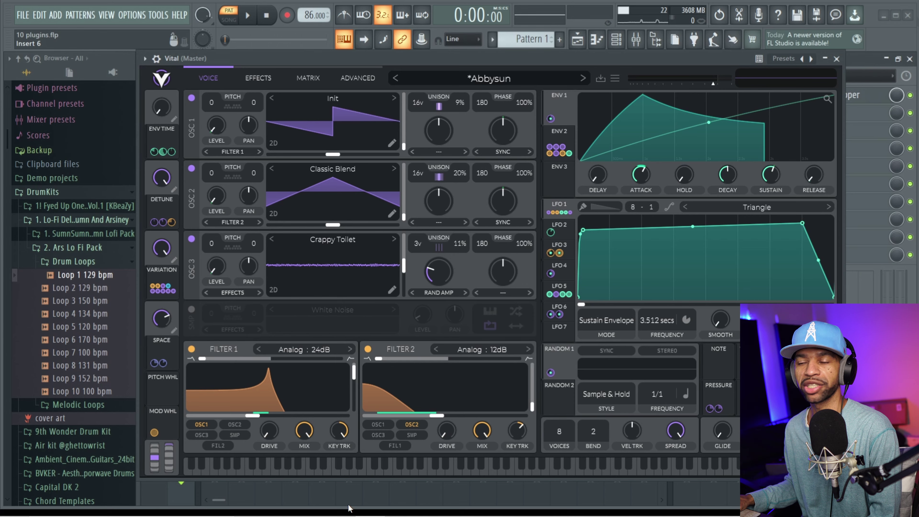
# Switch to Chrome and examine the Better Beats article's list of free Vital presets from the search results.
pyautogui.moveTo(389, 514)
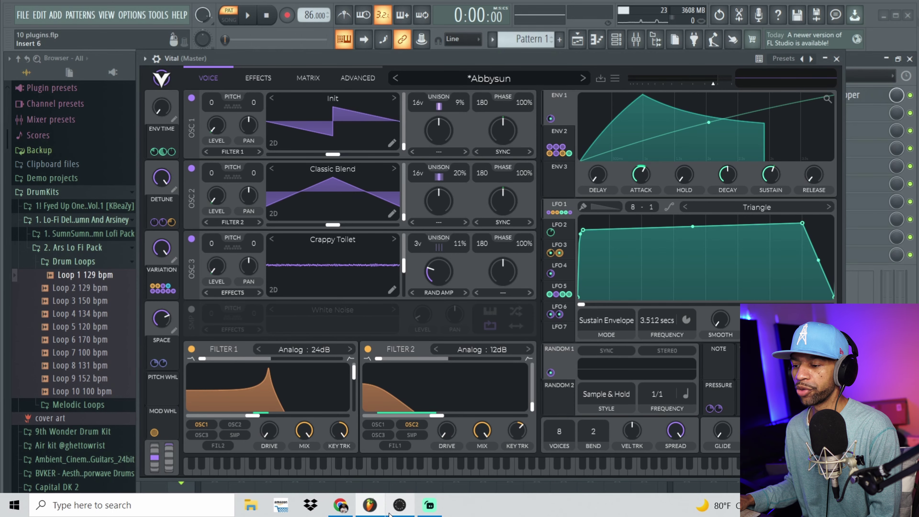
pyautogui.click(340, 505)
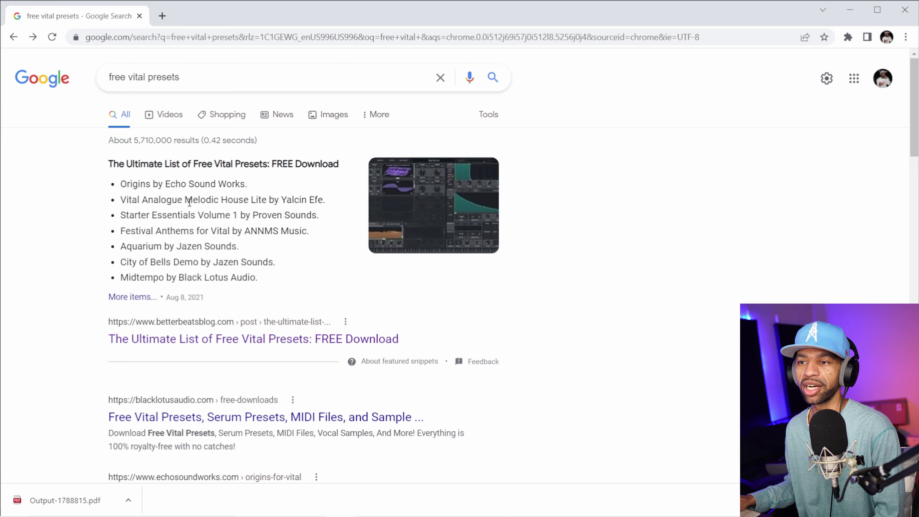
pyautogui.scroll(-2, 189, 202)
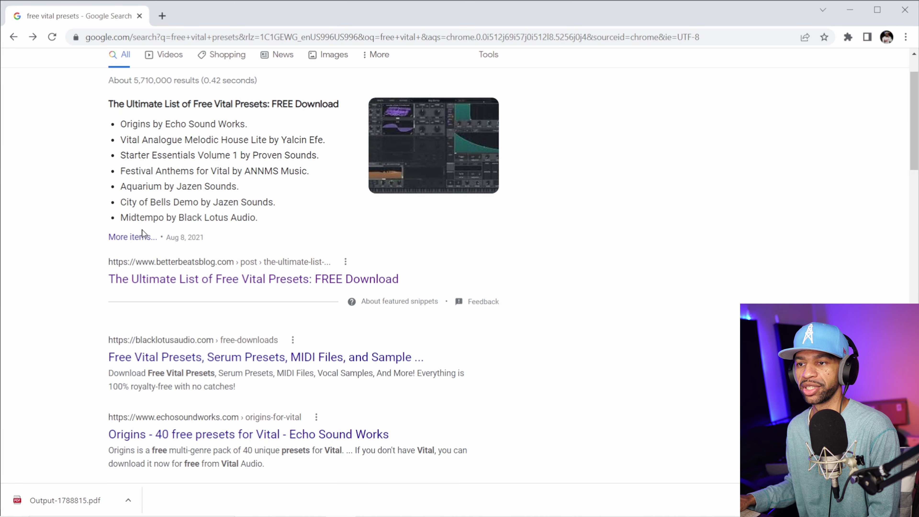
pyautogui.click(135, 238)
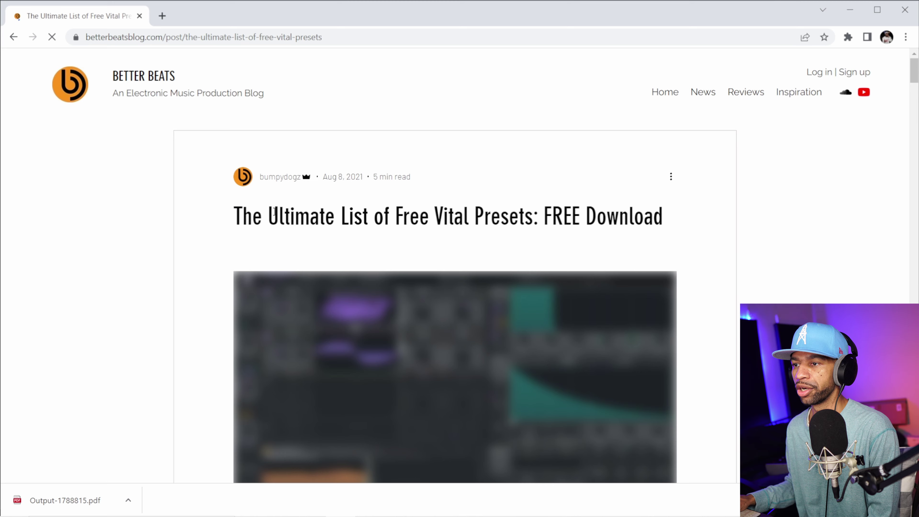
pyautogui.scroll(-10, 336, 235)
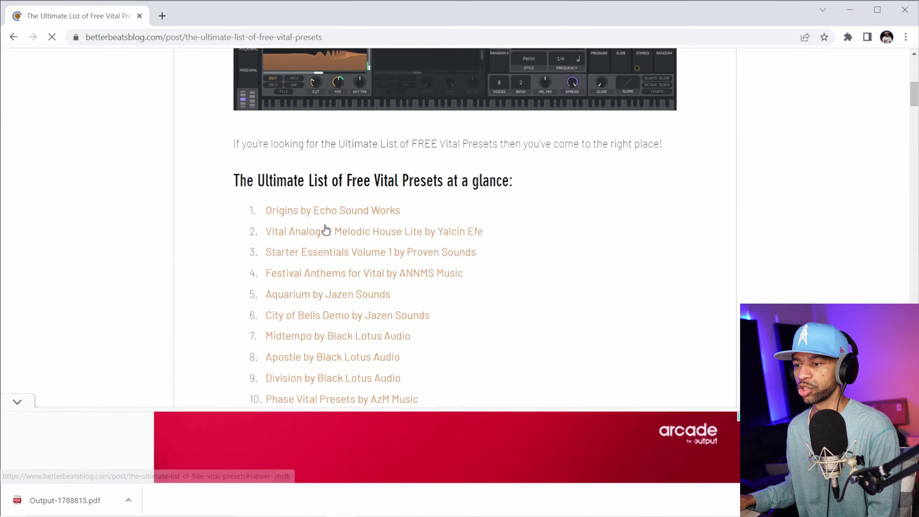
pyautogui.scroll(-6, 326, 230)
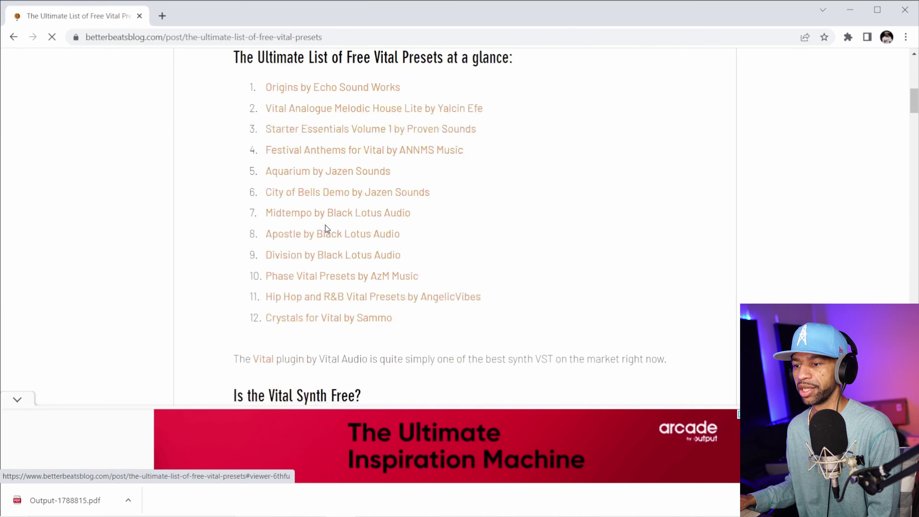
# Return to the "free vital presets" search results and look over the remaining preset packs, Reddit threads and videos.
pyautogui.click(14, 37)
pyautogui.scroll(-3, 138, 119)
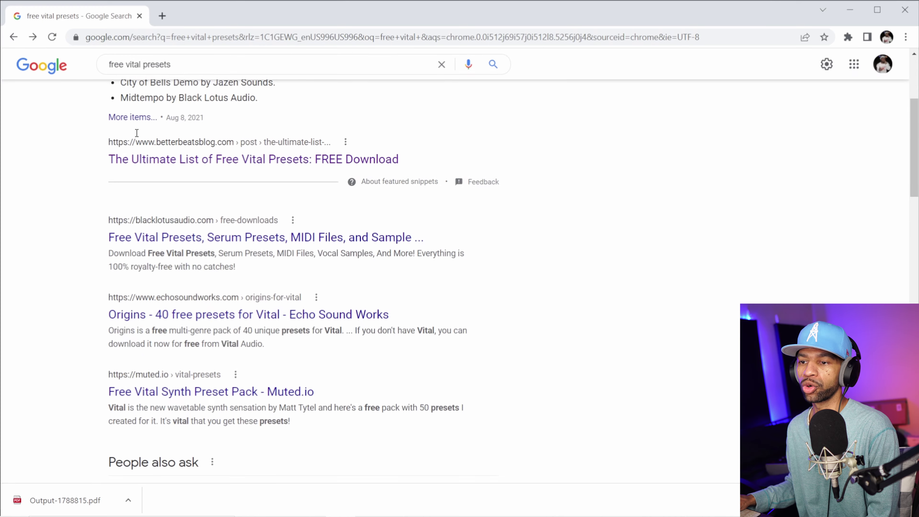
pyautogui.scroll(-2, 181, 246)
pyautogui.scroll(-8, 182, 261)
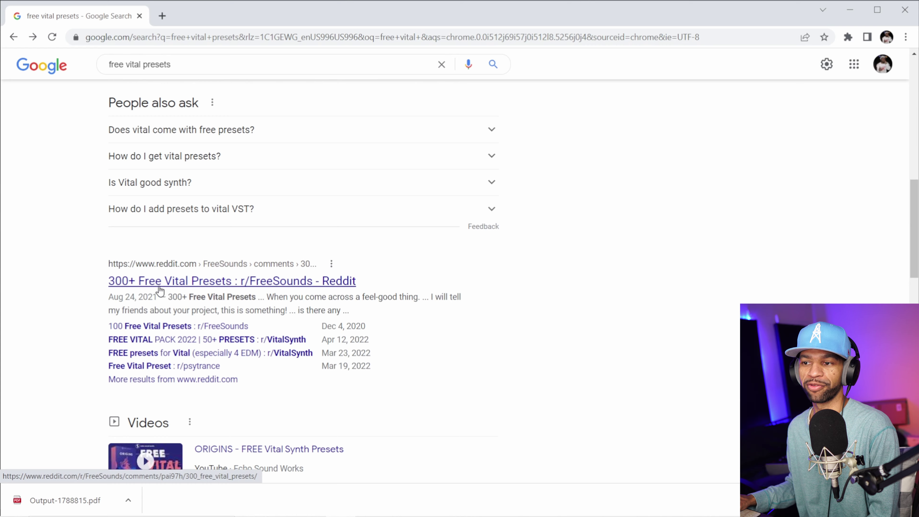
pyautogui.scroll(-6, 186, 275)
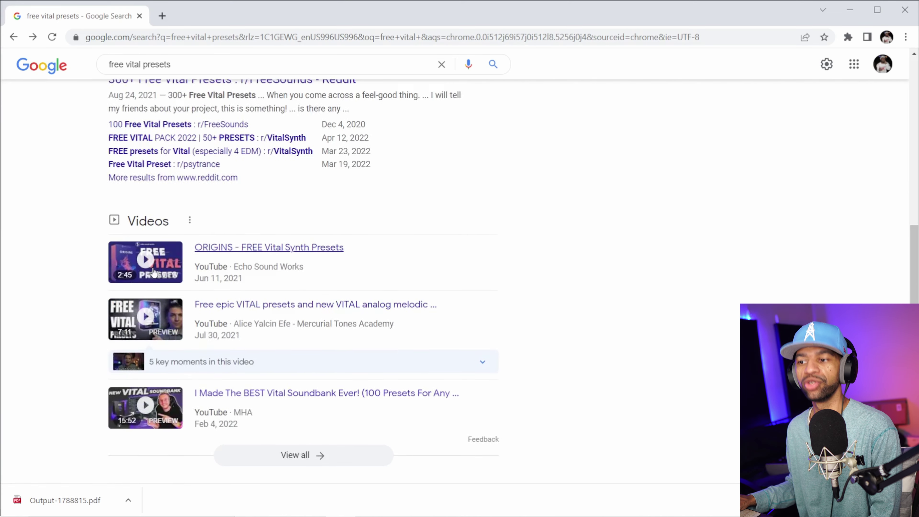
pyautogui.scroll(-2, 152, 253)
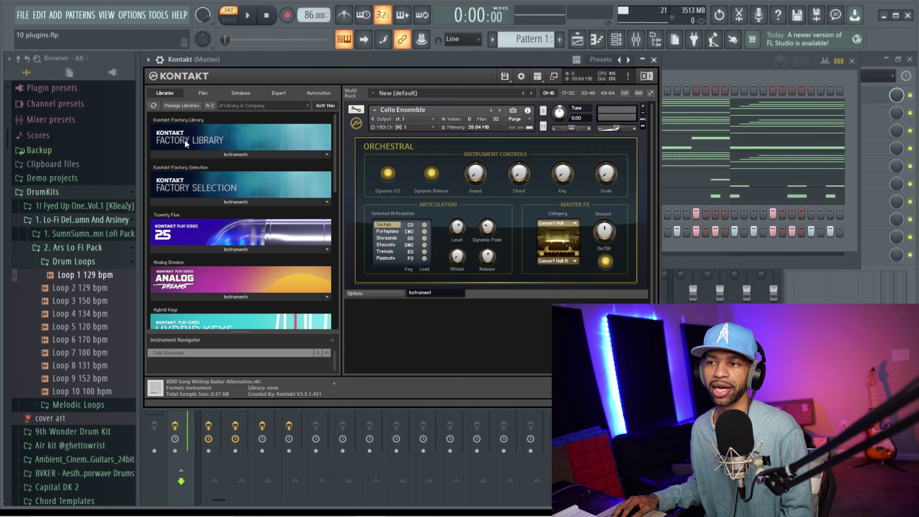
# Browse the Kontakt Factory Library's instrument categories, including the Band folder, and show the library's options.
pyautogui.click(246, 154)
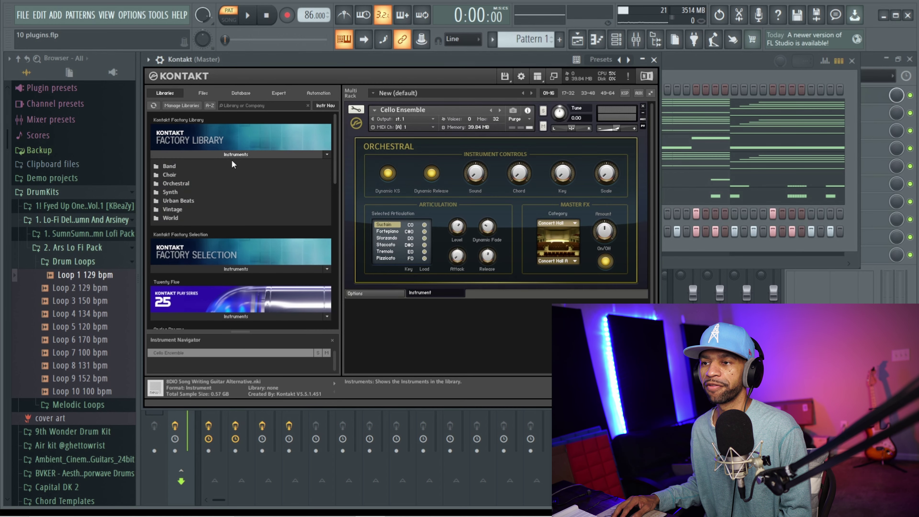
pyautogui.click(171, 166)
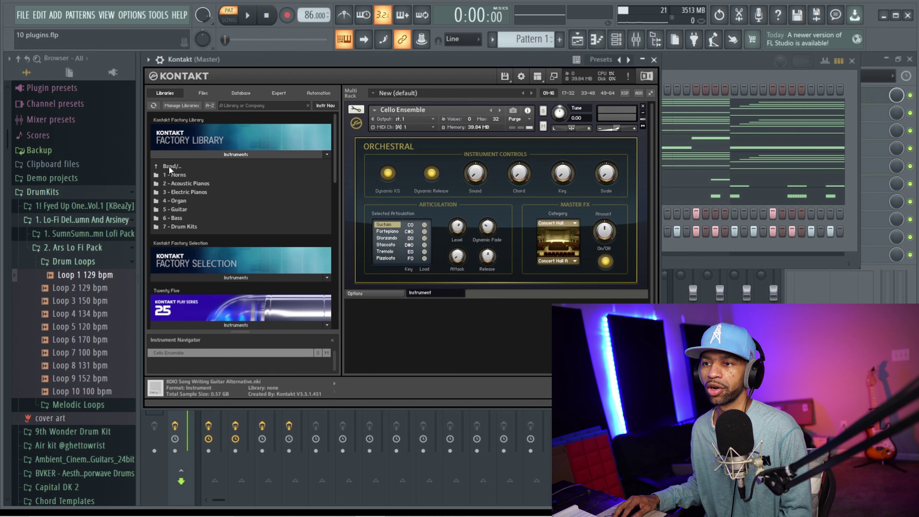
pyautogui.click(155, 167)
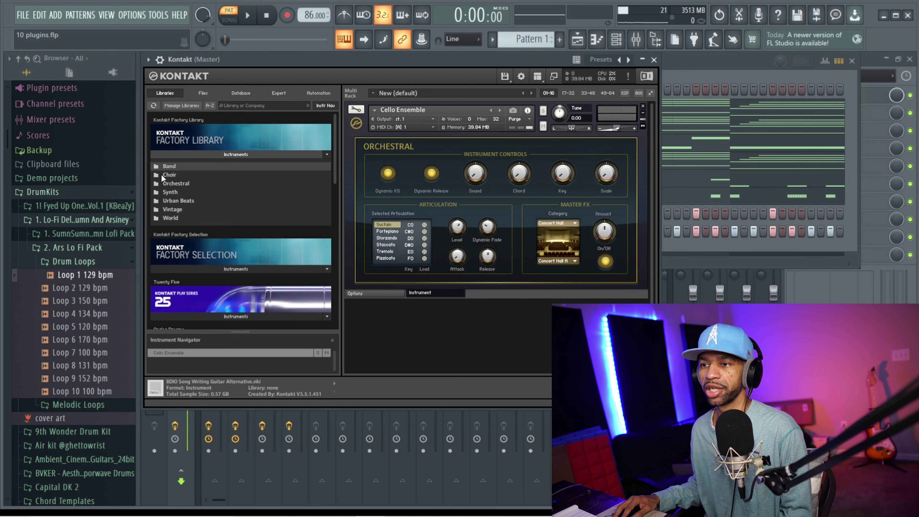
pyautogui.scroll(-1, 175, 198)
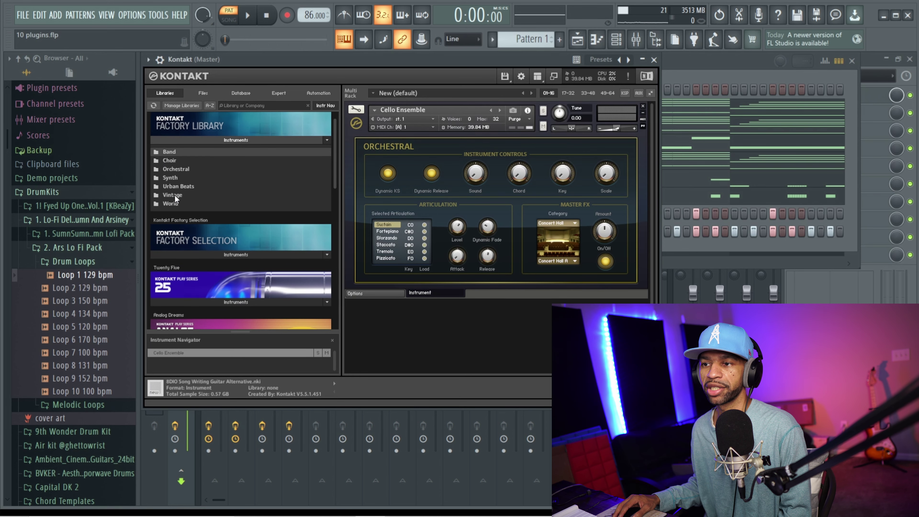
pyautogui.scroll(1, 176, 187)
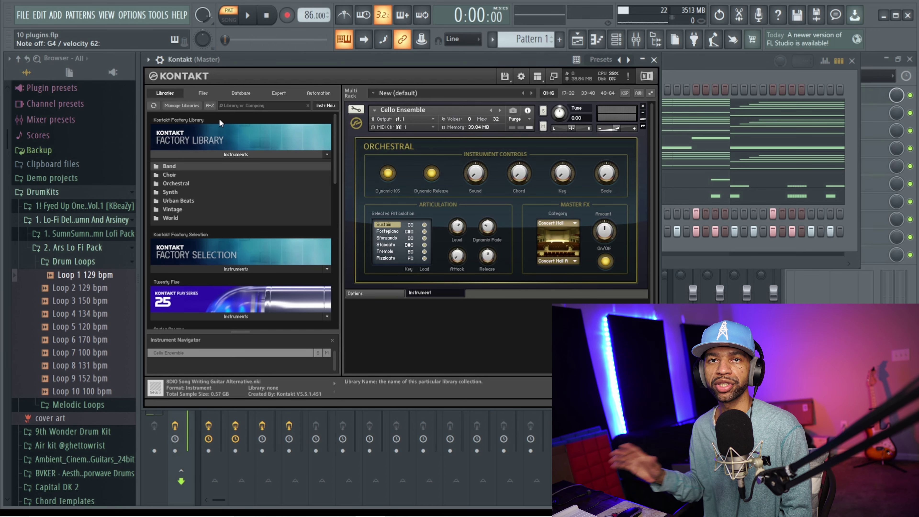
pyautogui.click(327, 155)
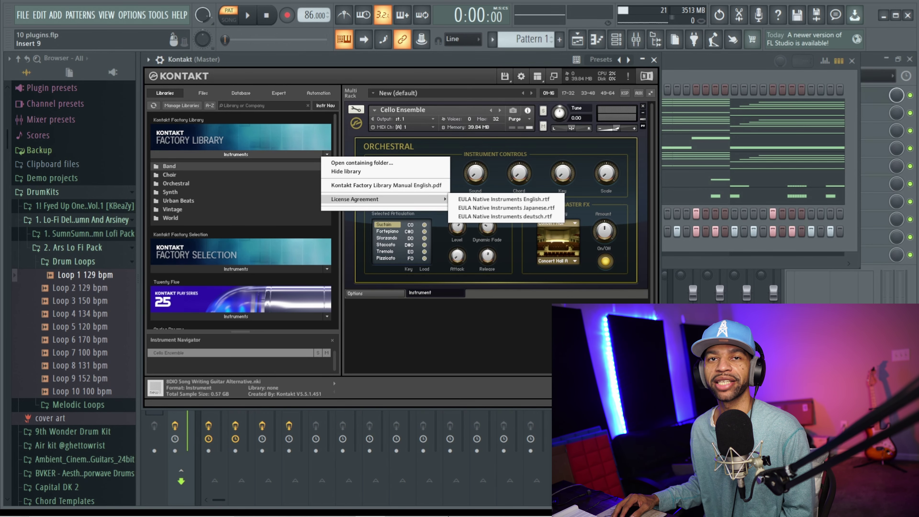
# Switch to Chrome, look over the "free kontakt libraries" search results and bring up the pianobook page.
pyautogui.moveTo(471, 516)
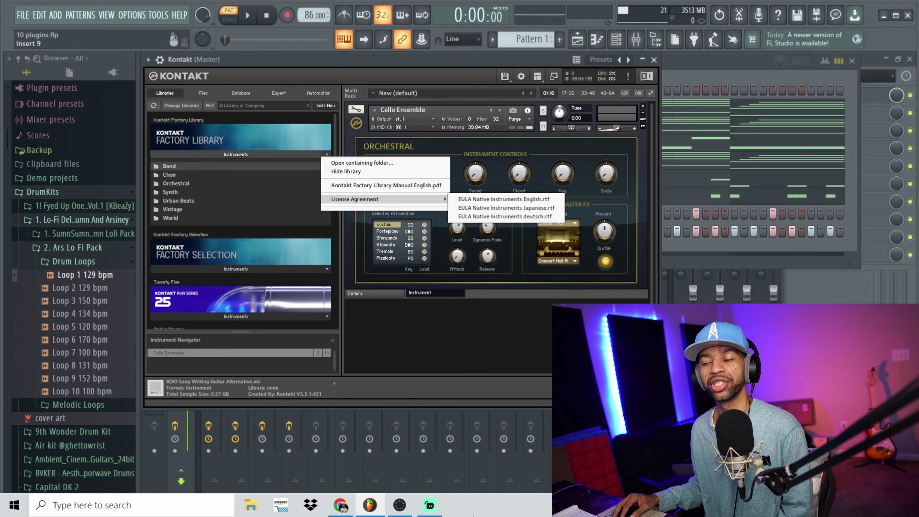
pyautogui.click(342, 505)
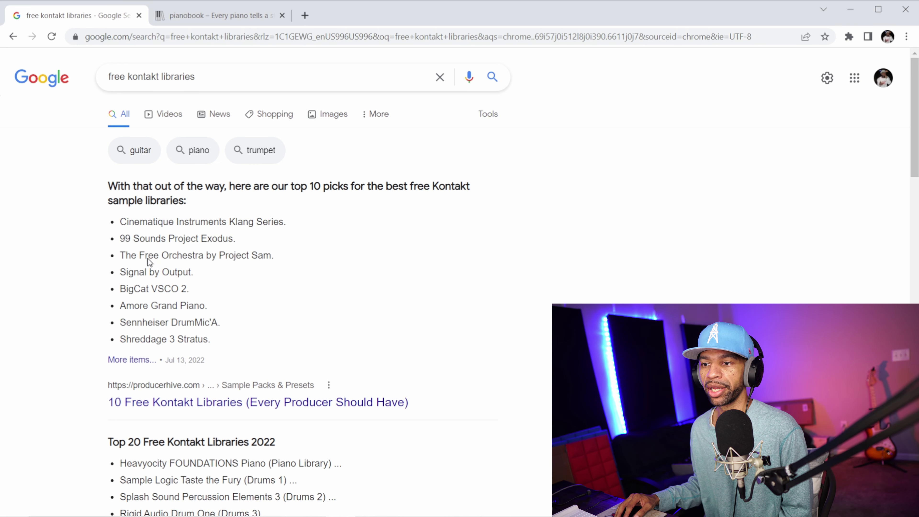
pyautogui.scroll(-5, 206, 218)
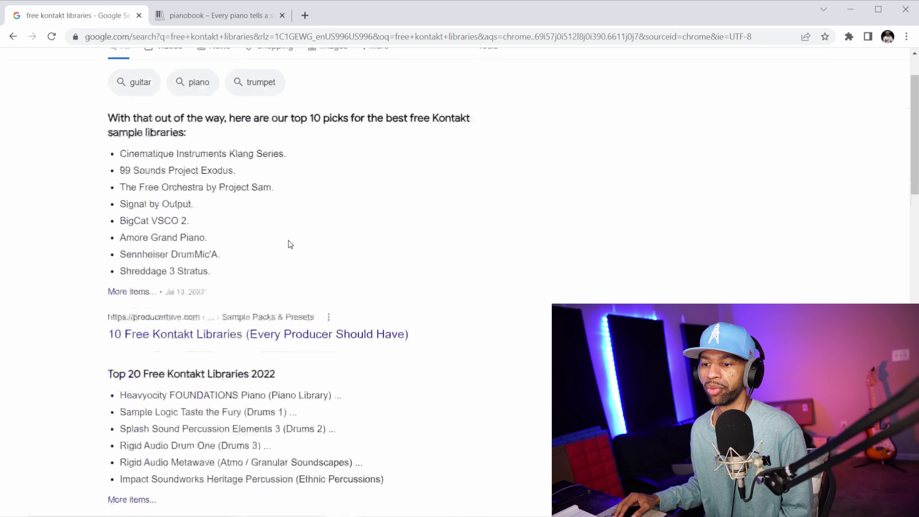
pyautogui.scroll(-2, 188, 277)
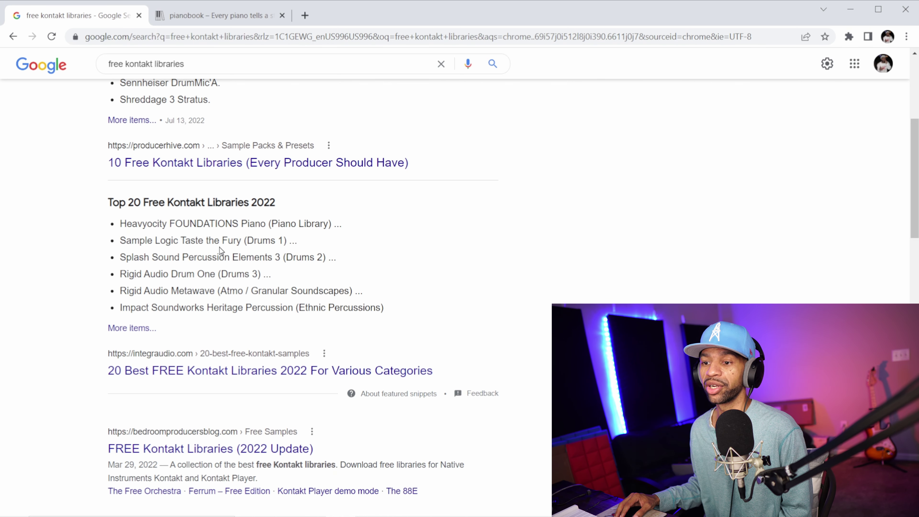
pyautogui.scroll(-8, 222, 249)
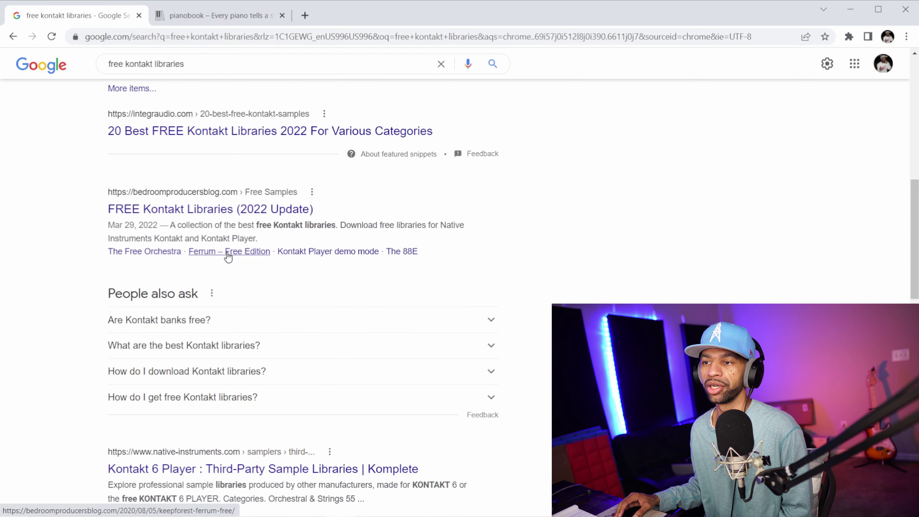
pyautogui.scroll(15, 223, 250)
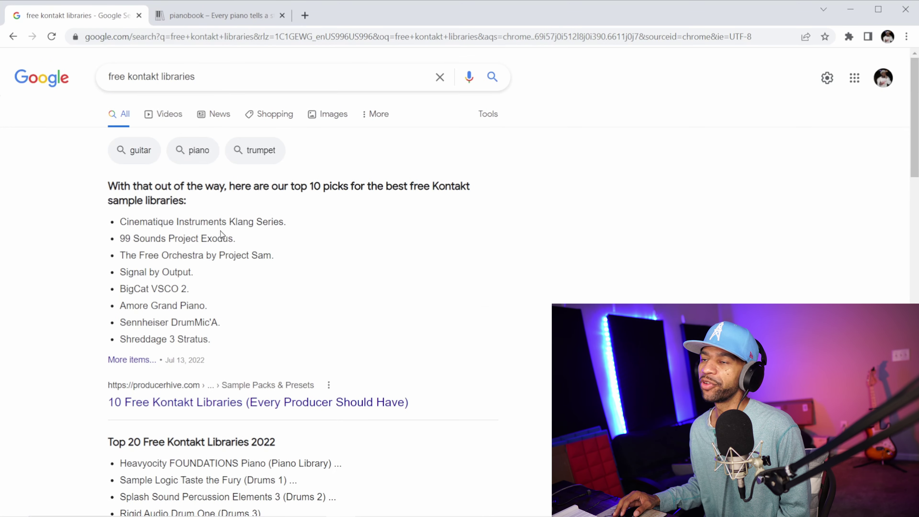
pyautogui.click(232, 15)
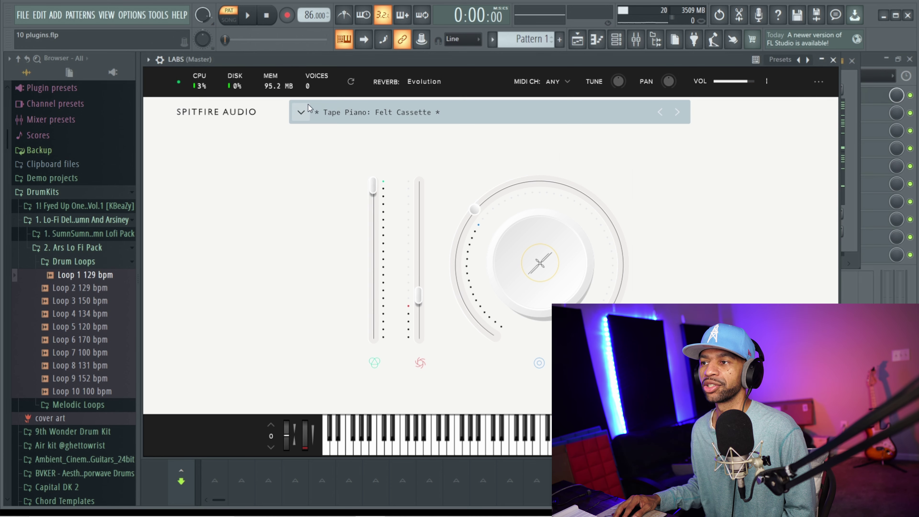
# Audition the pattern with the Tape Piano: Felt Cassette preset in LABS, and stop playback.
pyautogui.click(250, 15)
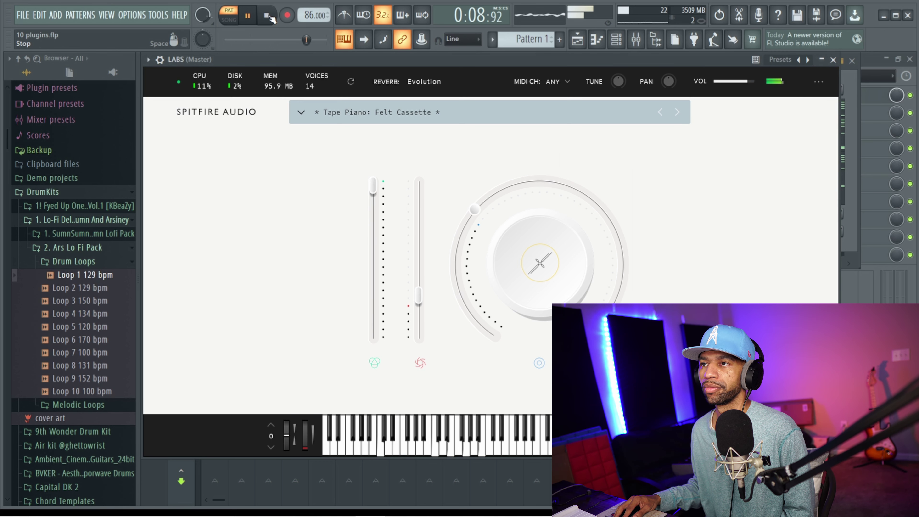
pyautogui.click(269, 16)
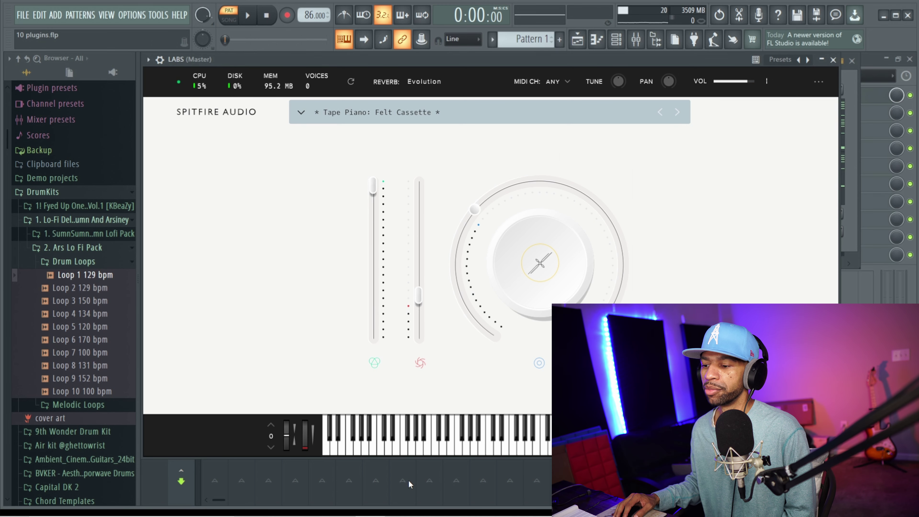
# Switch to the Spitfire Audio app and look through its catalogue of installable LABS instruments.
pyautogui.moveTo(285, 514)
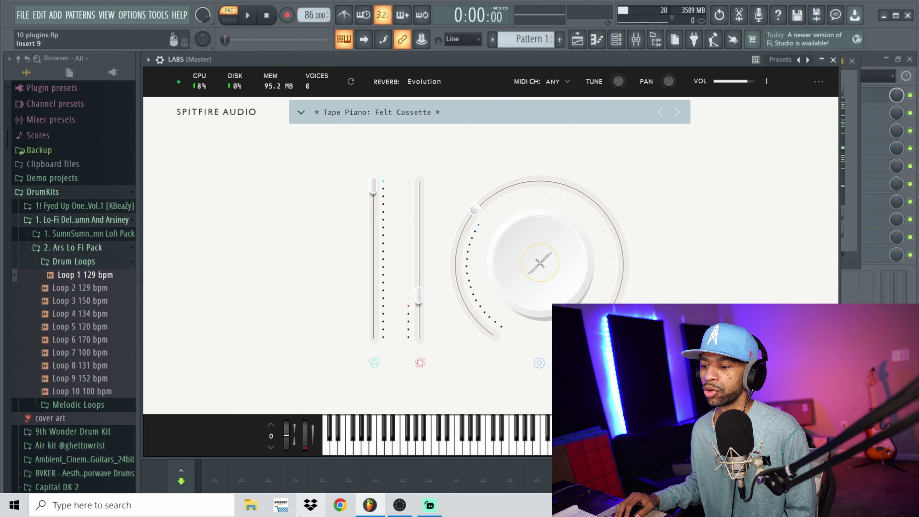
pyautogui.click(400, 506)
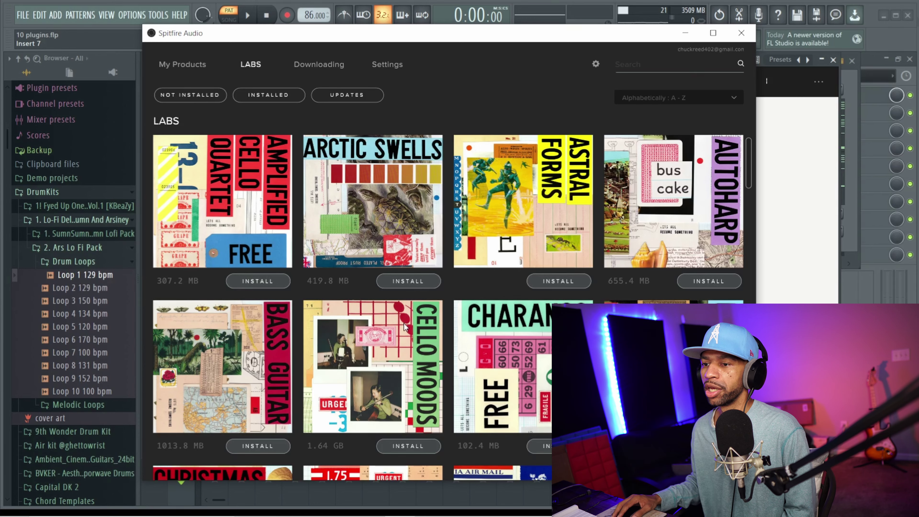
pyautogui.scroll(-2, 431, 181)
pyautogui.scroll(-2, 431, 181)
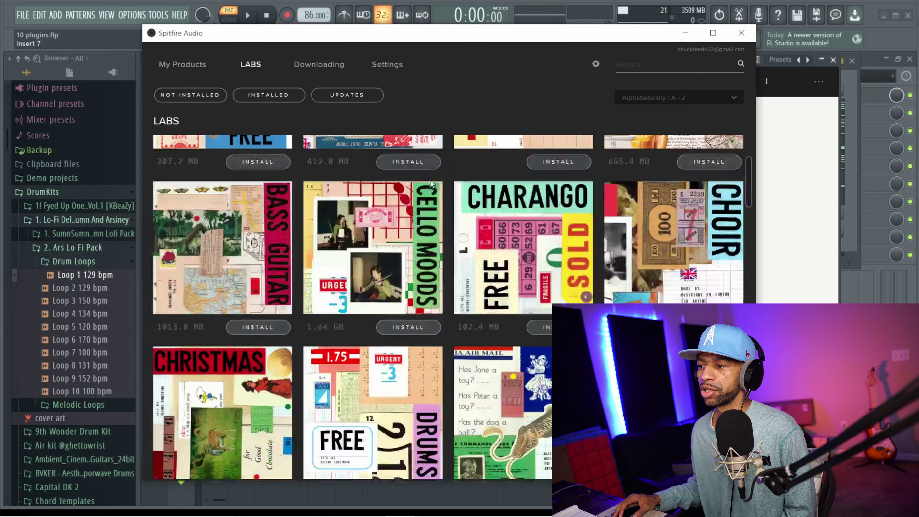
pyautogui.scroll(4, 392, 203)
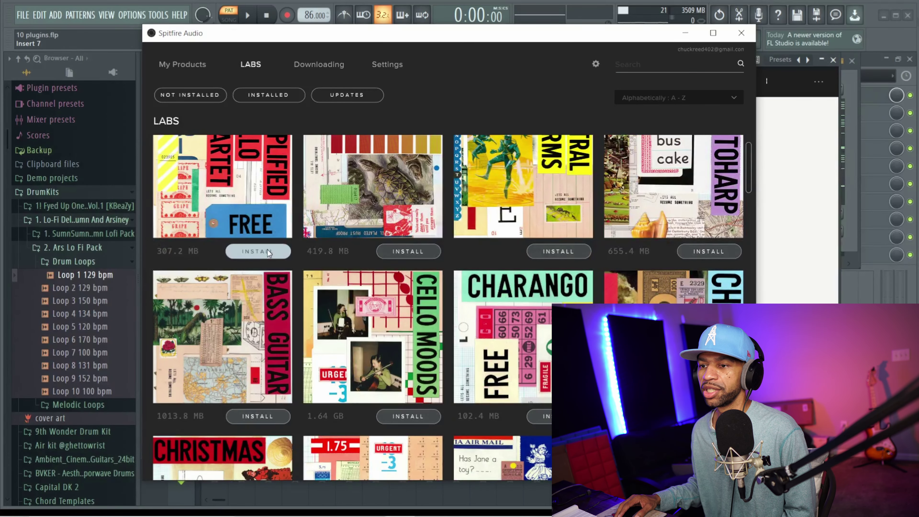
pyautogui.scroll(-5, 315, 243)
pyautogui.scroll(-12, 315, 243)
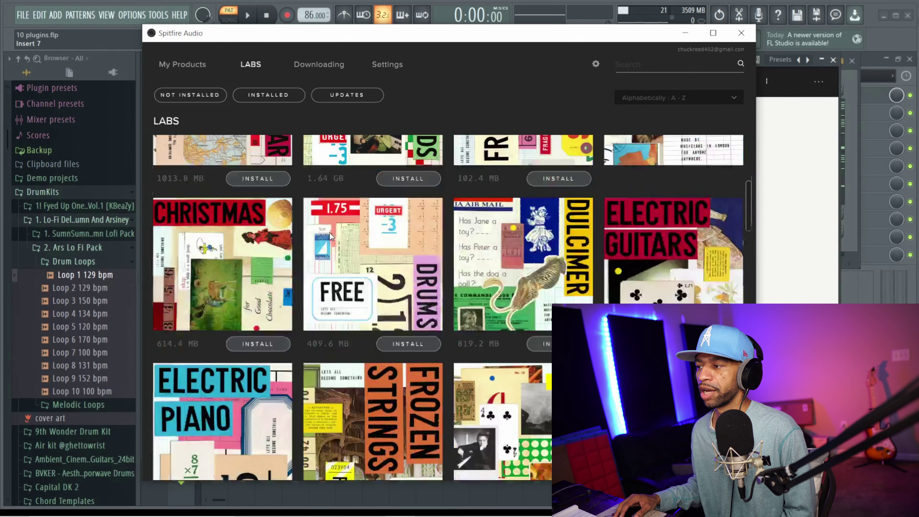
pyautogui.scroll(-14, 349, 232)
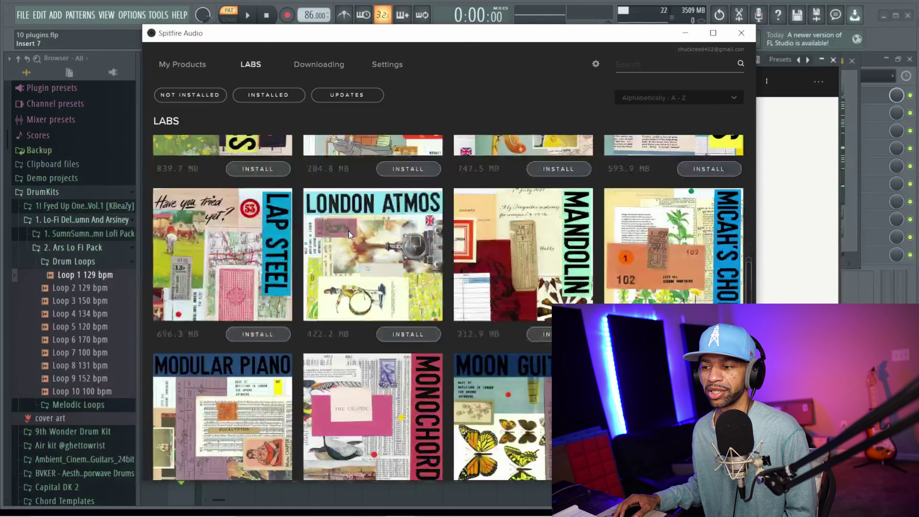
pyautogui.scroll(-18, 349, 234)
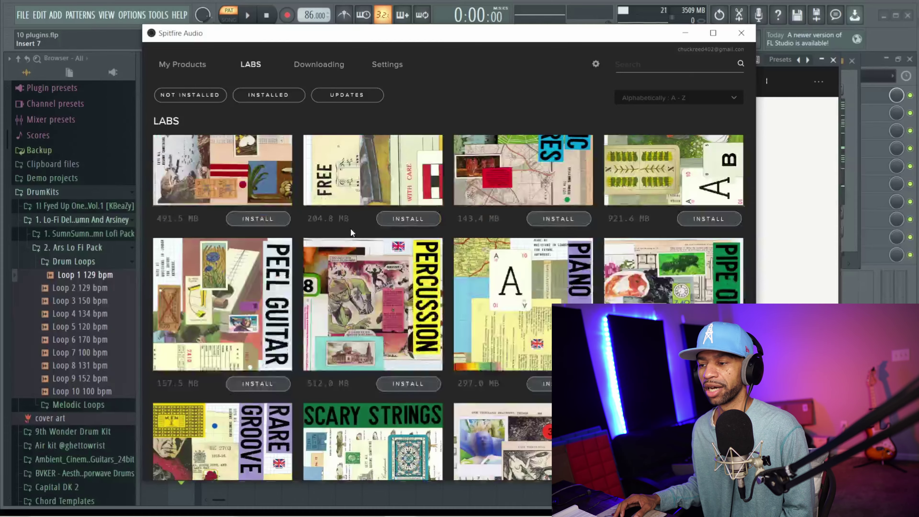
pyautogui.scroll(-5, 345, 230)
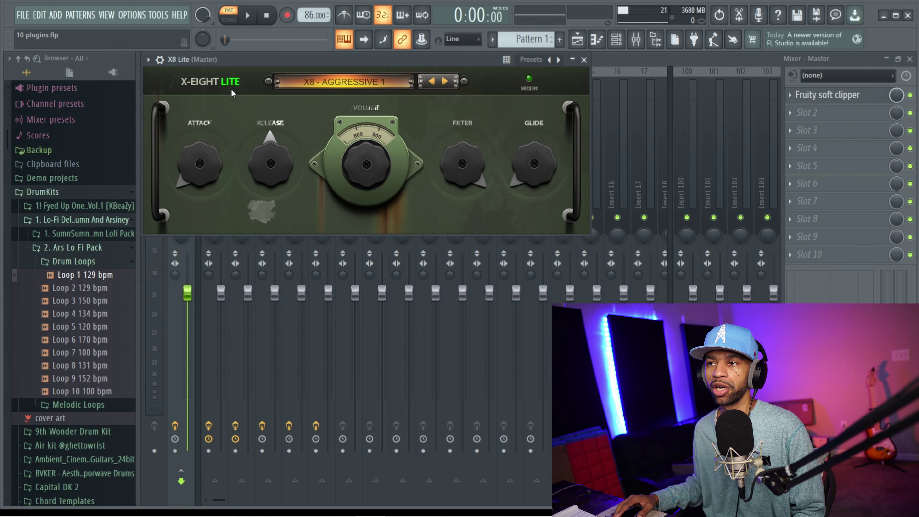
# Play the pattern with X-Eight Lite and audition its presets, including Bangerz 11, Bloodgem 2 and Deeplow 33.
pyautogui.click(250, 18)
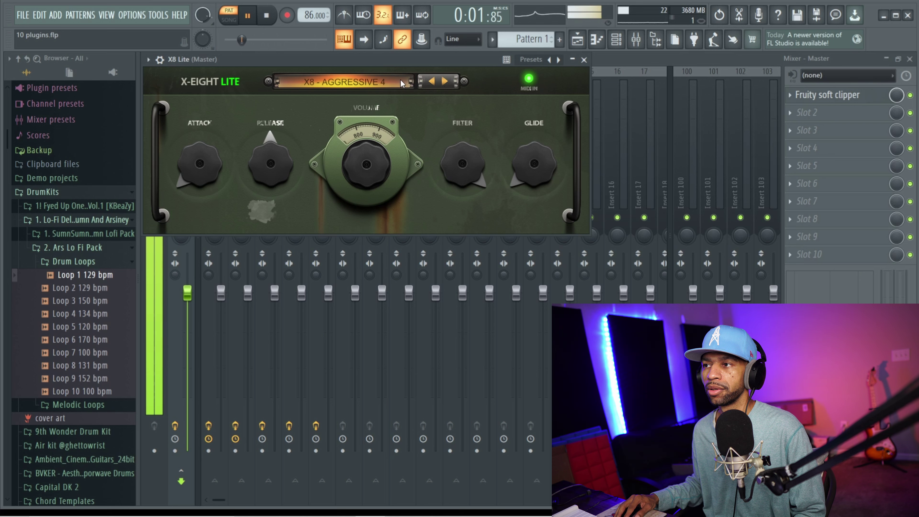
pyautogui.click(367, 83)
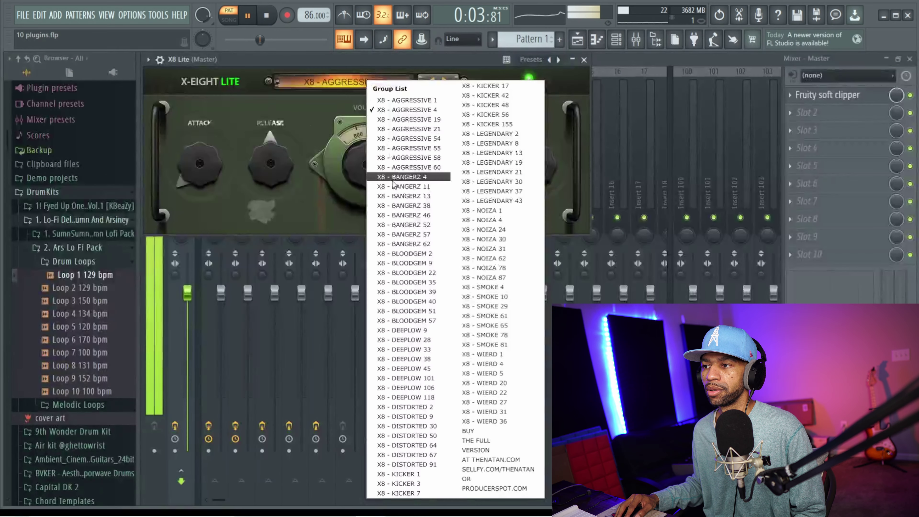
pyautogui.click(394, 186)
pyautogui.click(362, 83)
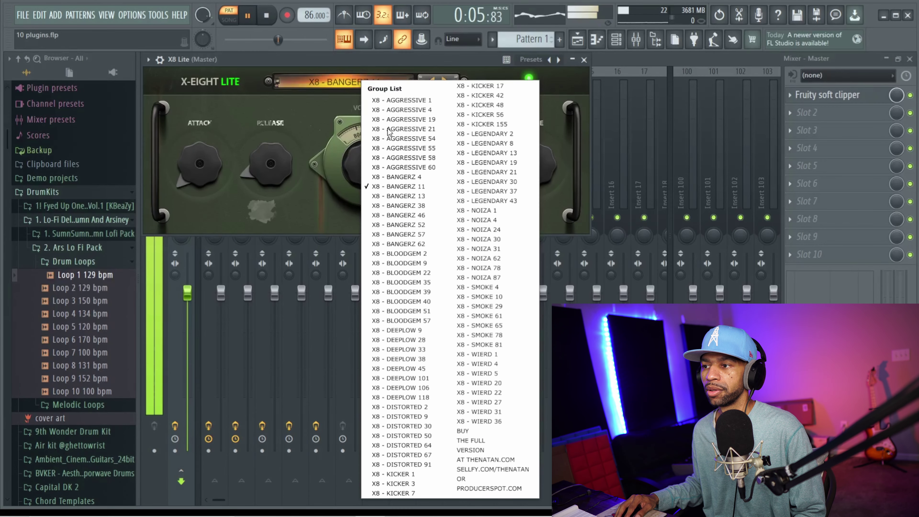
pyautogui.click(408, 254)
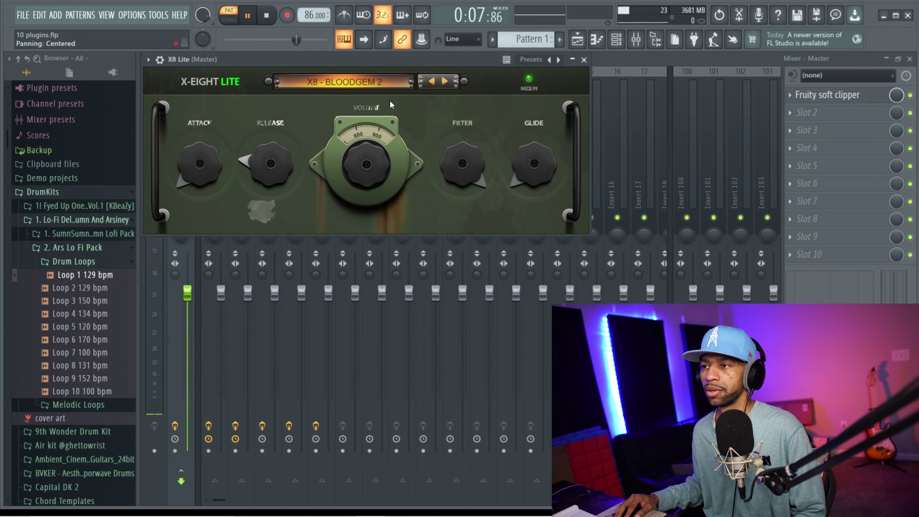
pyautogui.click(379, 87)
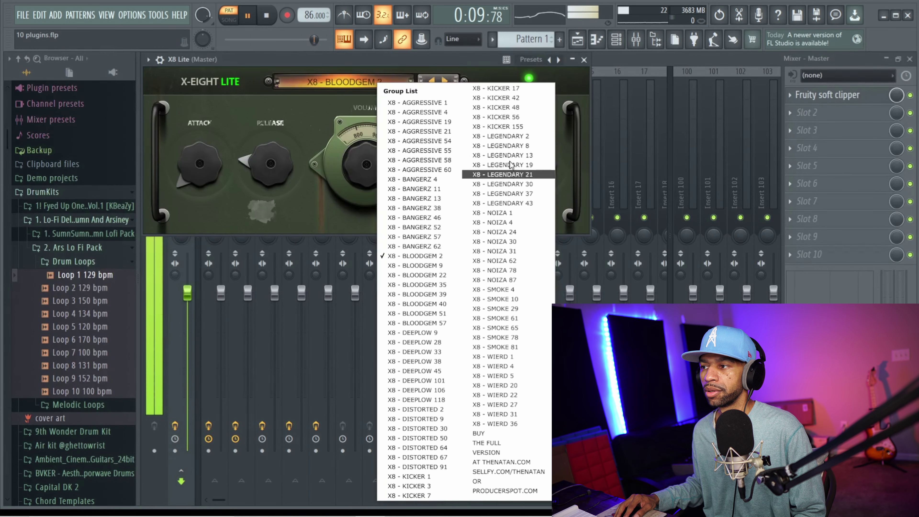
pyautogui.click(426, 353)
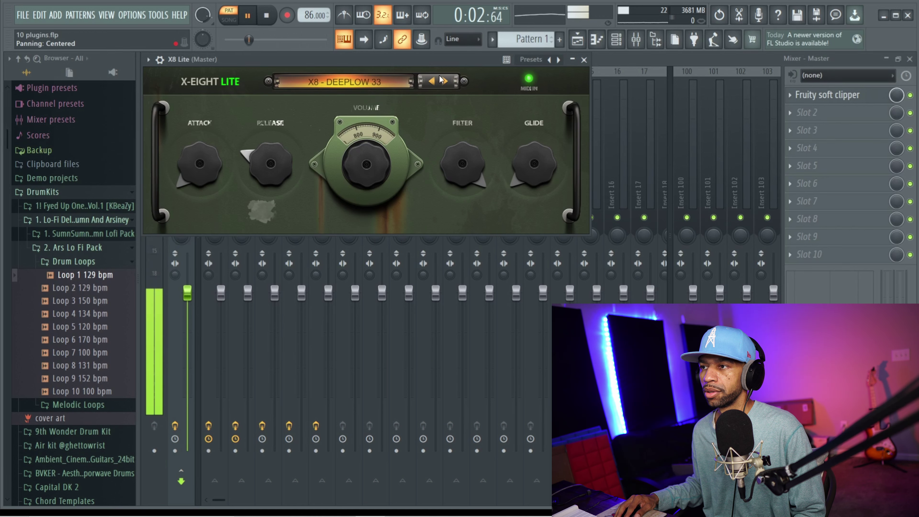
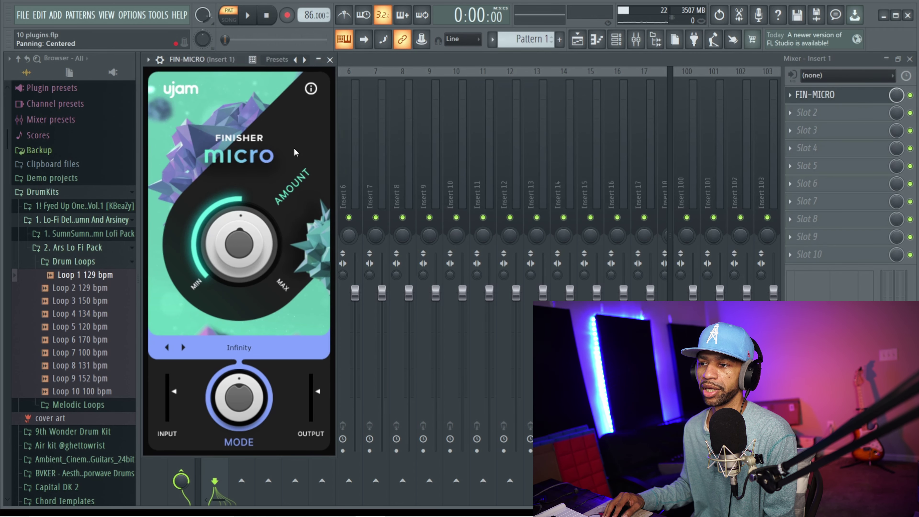
# Audition Finisher Micro's Infinity mode on the pattern while sweeping the Amount up and back to about halfway.
pyautogui.click(248, 15)
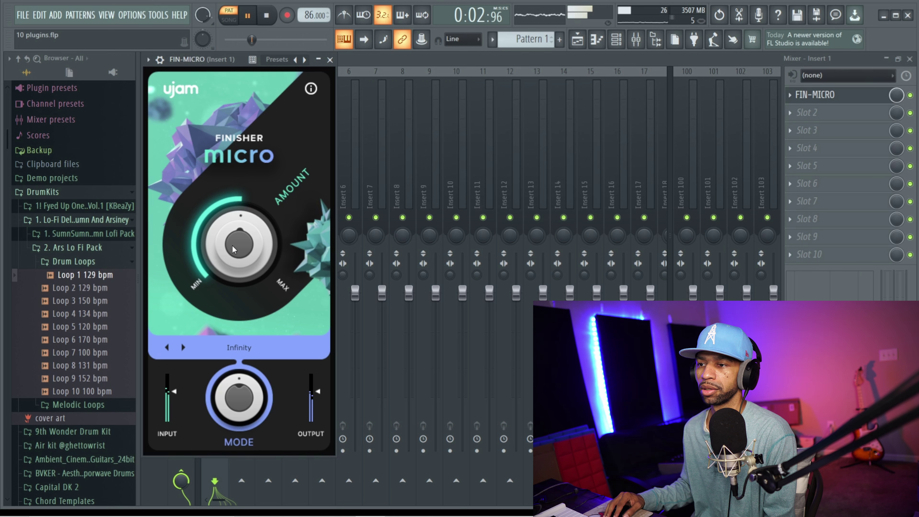
pyautogui.moveTo(246, 228); pyautogui.dragTo(252, 157)
pyautogui.moveTo(239, 236); pyautogui.dragTo(239, 286)
pyautogui.click(269, 16)
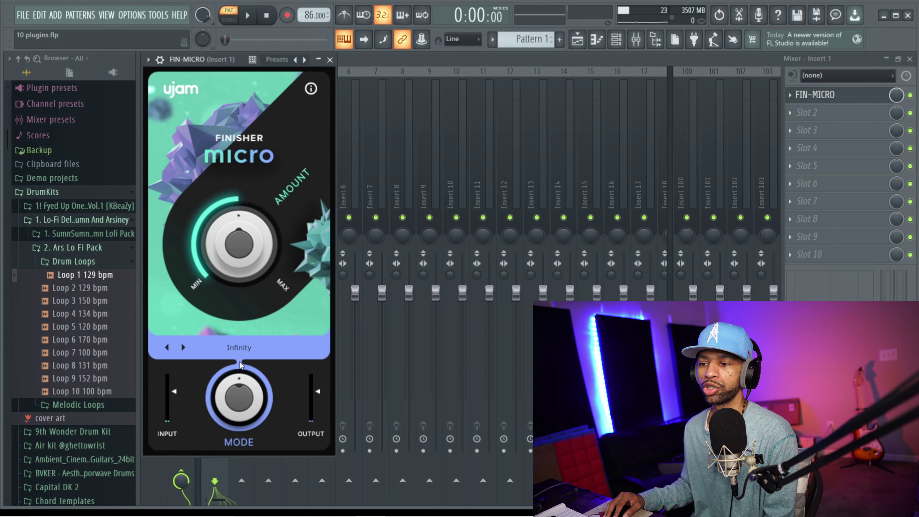
# Set Finisher Micro to SpaceGrinder mode and audition it on the pattern with the Amount at 32 and 73.
pyautogui.moveTo(232, 387); pyautogui.dragTo(234, 380)
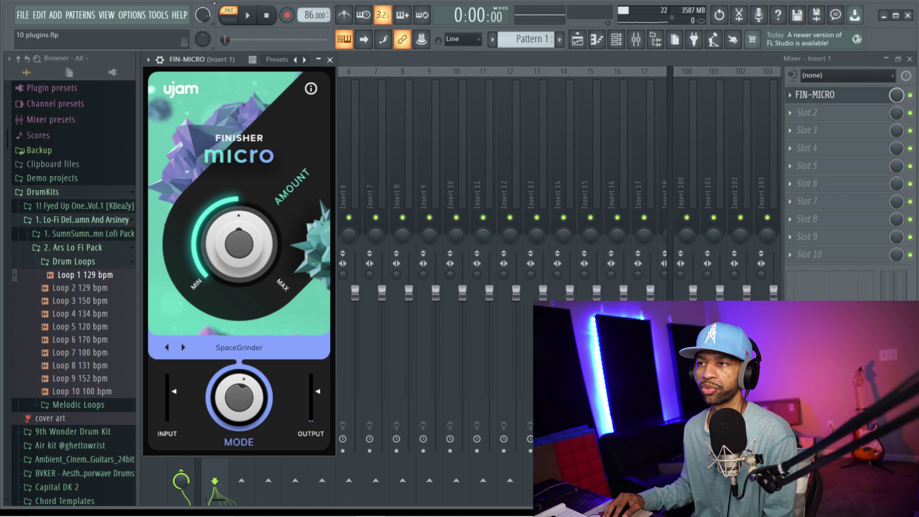
pyautogui.click(250, 16)
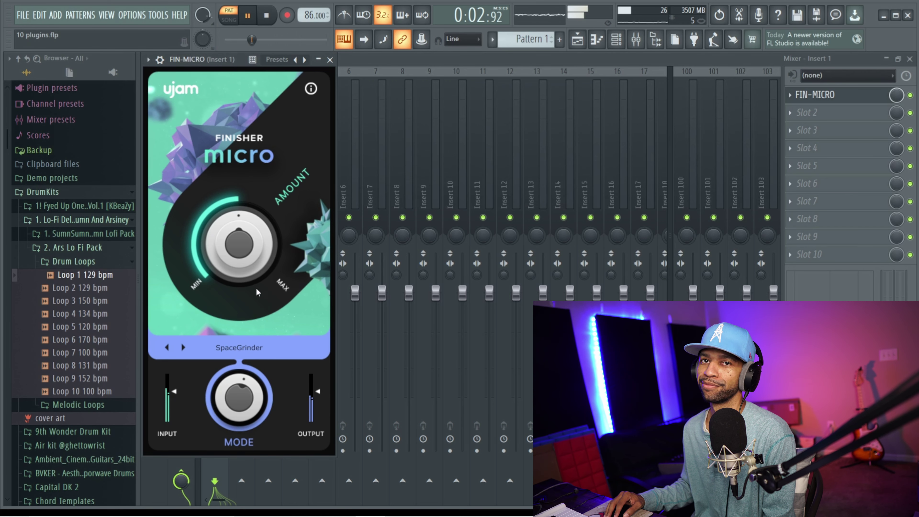
pyautogui.moveTo(247, 226); pyautogui.dragTo(228, 255)
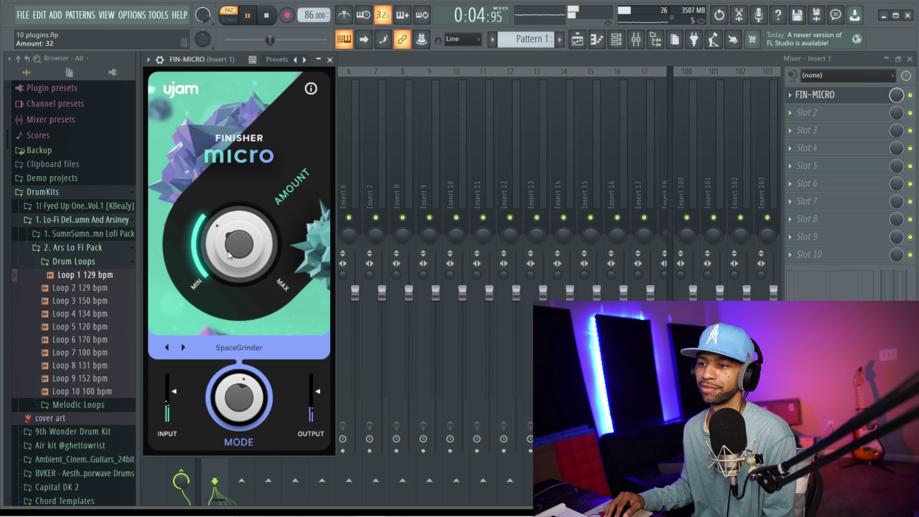
pyautogui.scroll(9, 224, 267)
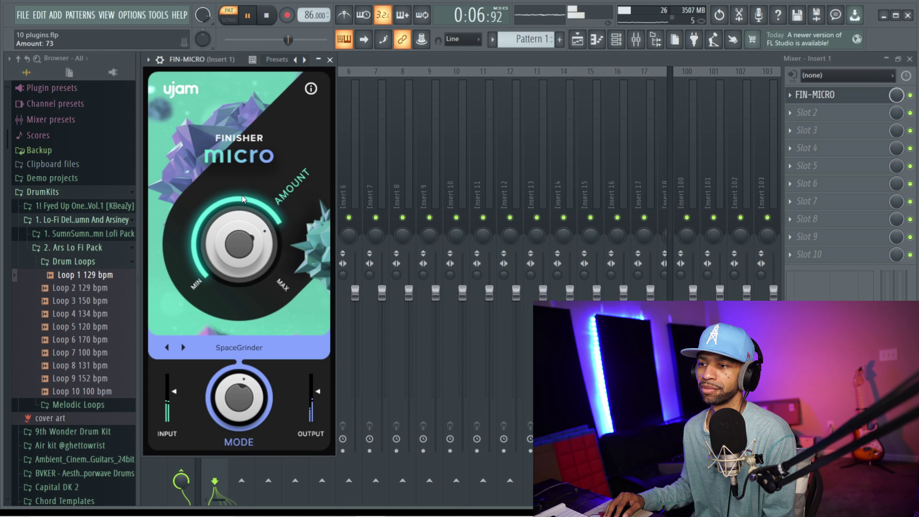
# Change Finisher Micro to Cab & Room mode and audition it with the Amount at 94 and 65.
pyautogui.click(183, 348)
pyautogui.moveTo(250, 229); pyautogui.dragTo(260, 200)
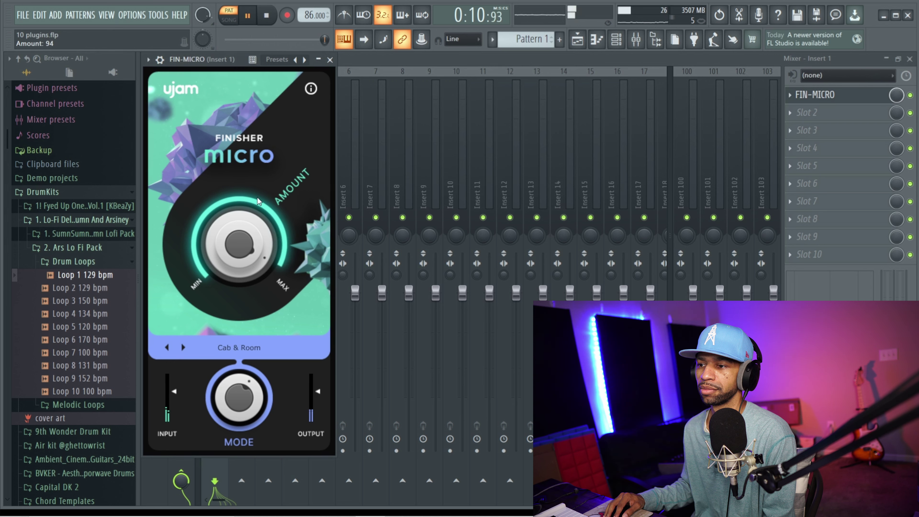
pyautogui.moveTo(251, 232); pyautogui.dragTo(232, 286)
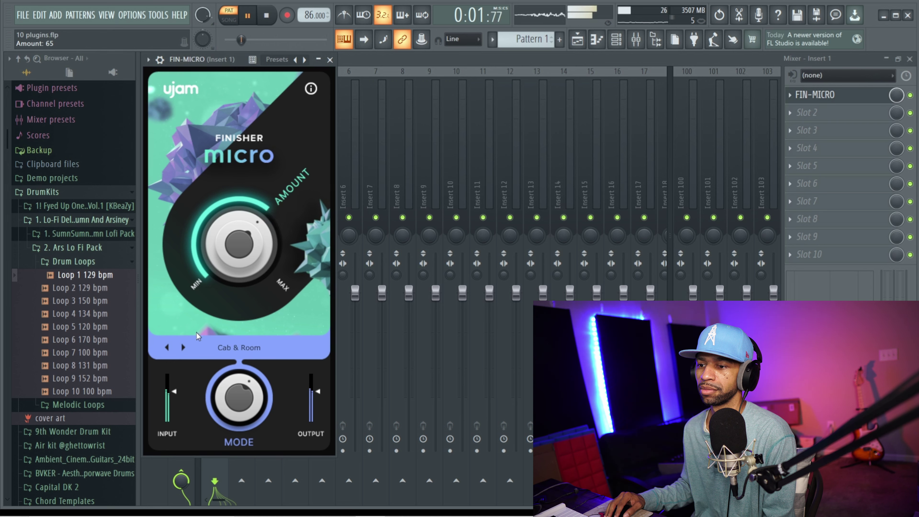
# Audition Finisher Micro's Jetplane mode with the Amount lowered to about halfway, and switch to the Big Hair mode.
pyautogui.click(183, 348)
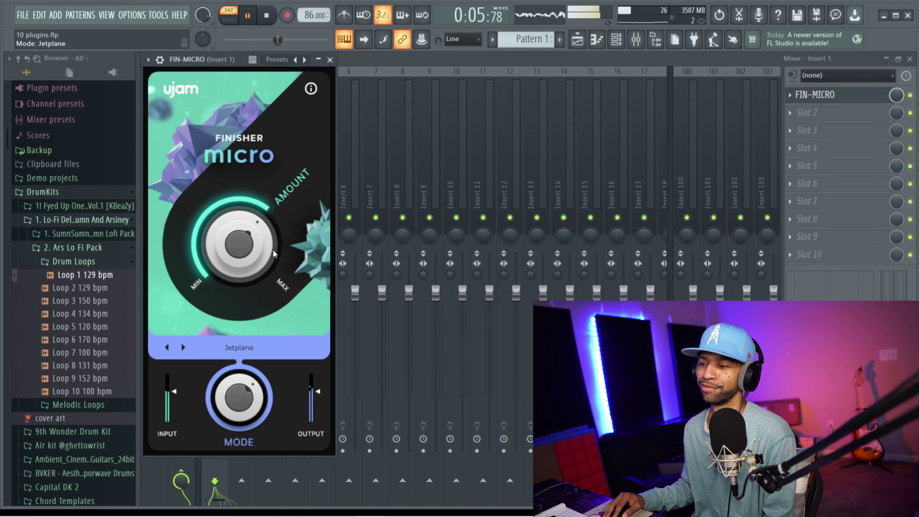
pyautogui.moveTo(243, 265); pyautogui.dragTo(255, 250)
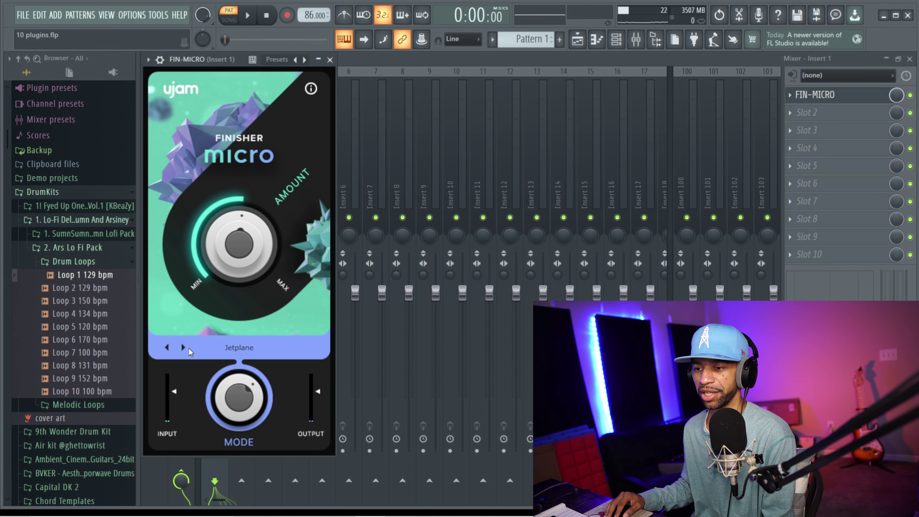
pyautogui.click(183, 348)
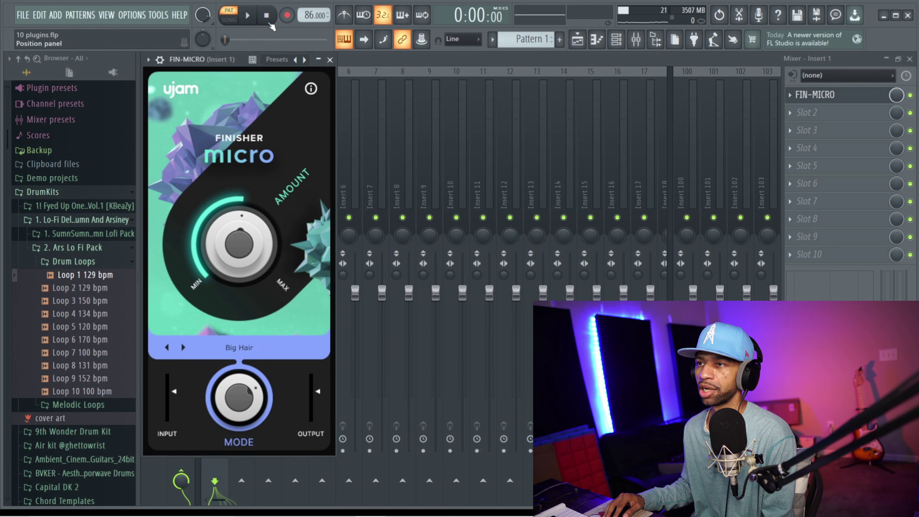
# Audition Finisher Micro's Big Hair mode on the pattern while raising the Amount to maximum.
pyautogui.click(254, 16)
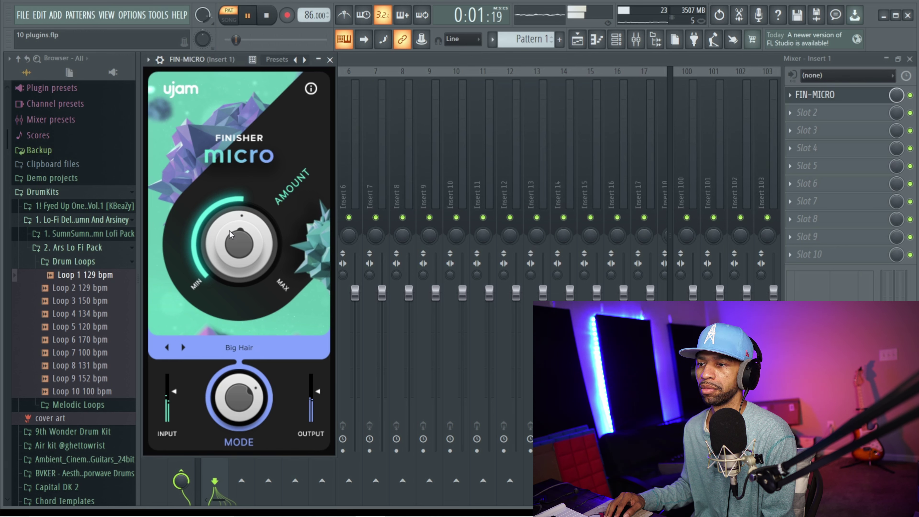
pyautogui.moveTo(230, 235); pyautogui.dragTo(254, 176)
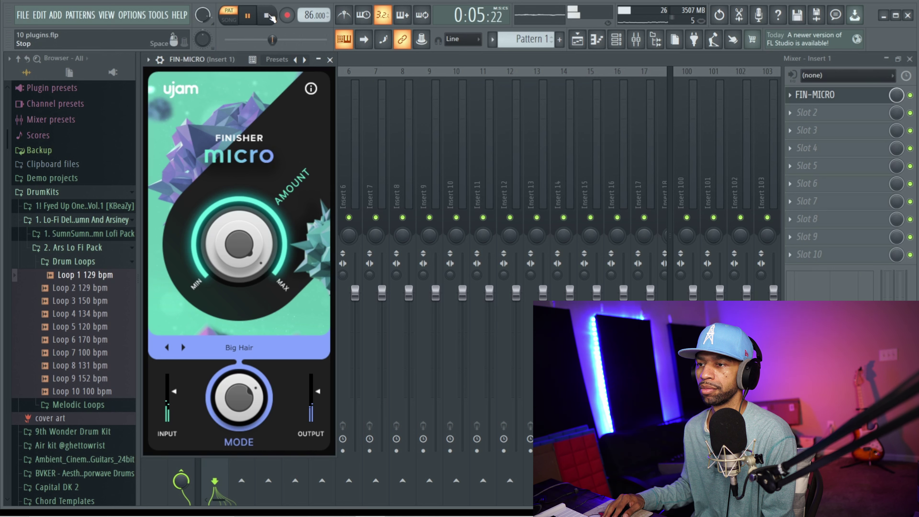
pyautogui.click(269, 16)
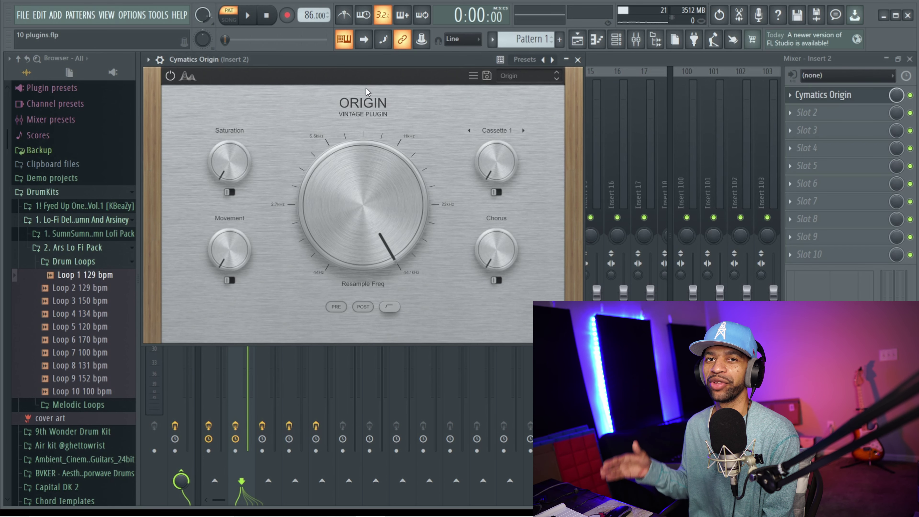
# Look through Cymatics Origin's noise source types, keep Cassette 1, and play the pattern with all effects still at minimum.
pyautogui.moveTo(227, 175)
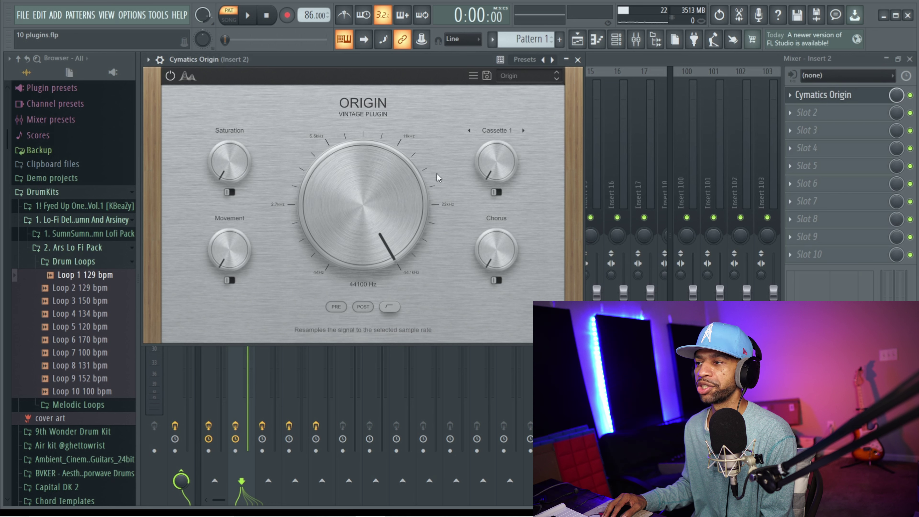
pyautogui.click(498, 131)
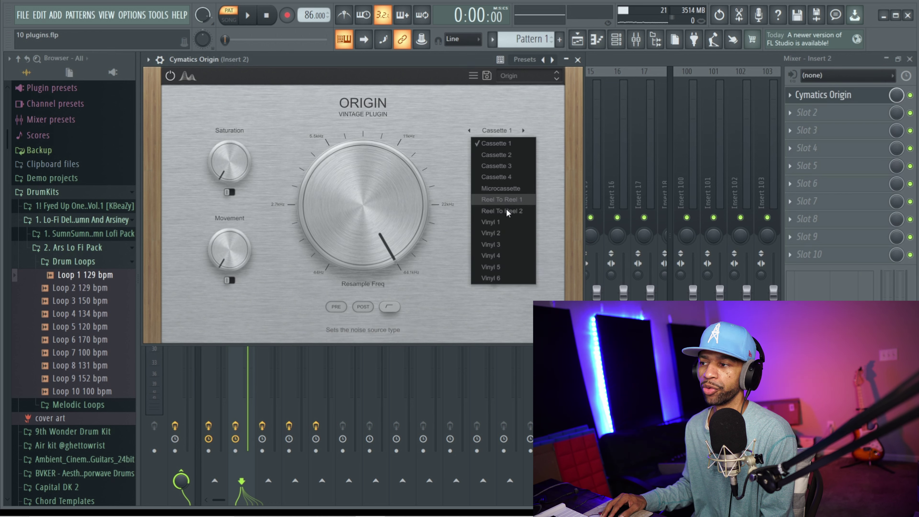
pyautogui.click(448, 105)
pyautogui.moveTo(400, 218)
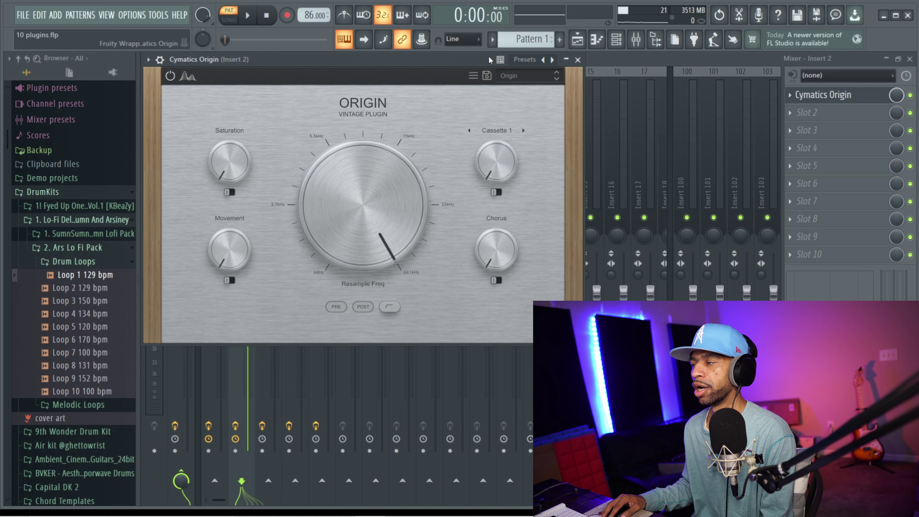
pyautogui.click(251, 17)
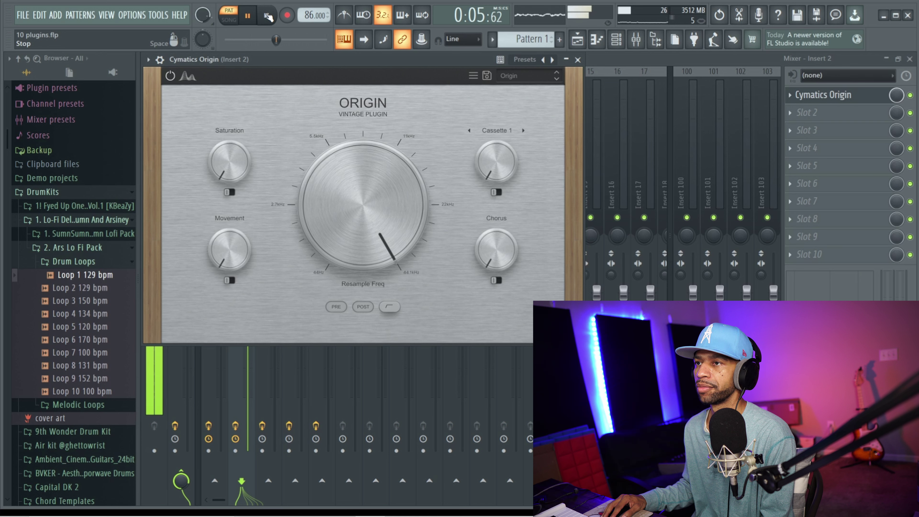
pyautogui.click(268, 16)
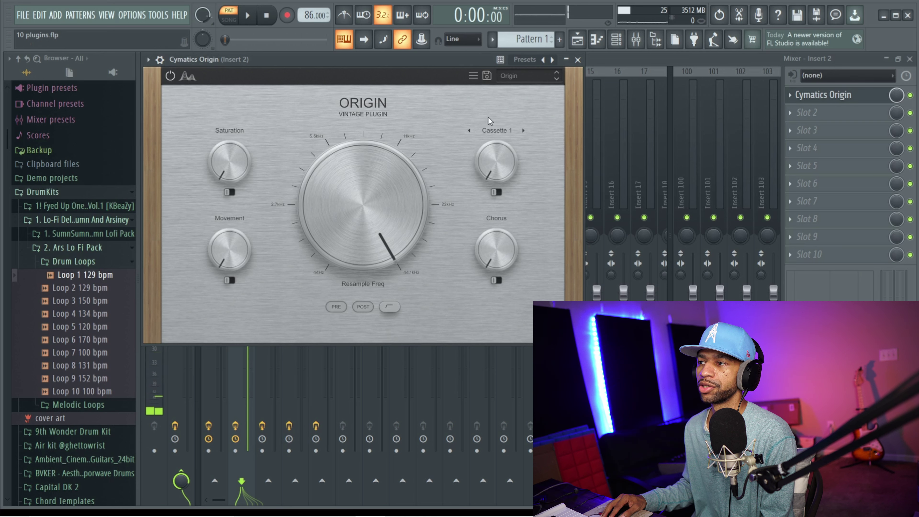
# Set Origin's noise source to Vinyl 1 and audition the pattern while raising the noise level to 37% and beyond.
pyautogui.click(499, 134)
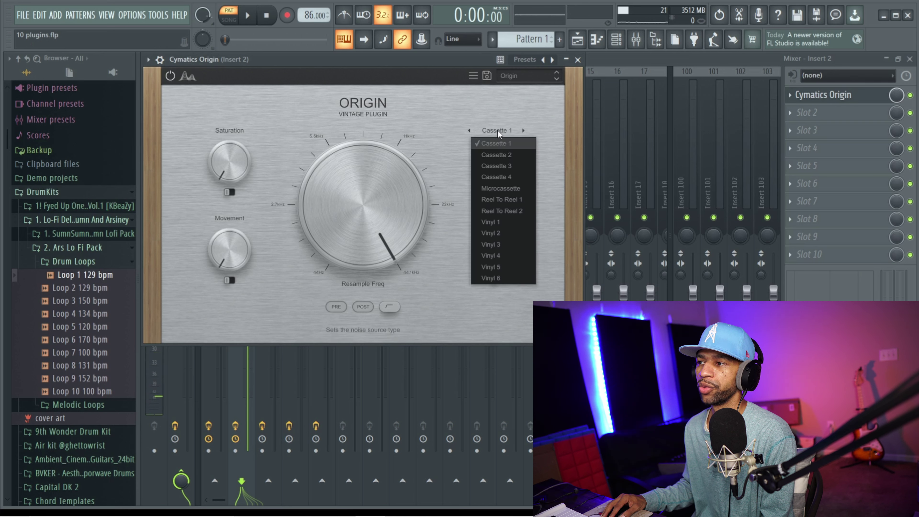
pyautogui.click(497, 231)
pyautogui.moveTo(495, 177); pyautogui.dragTo(491, 143)
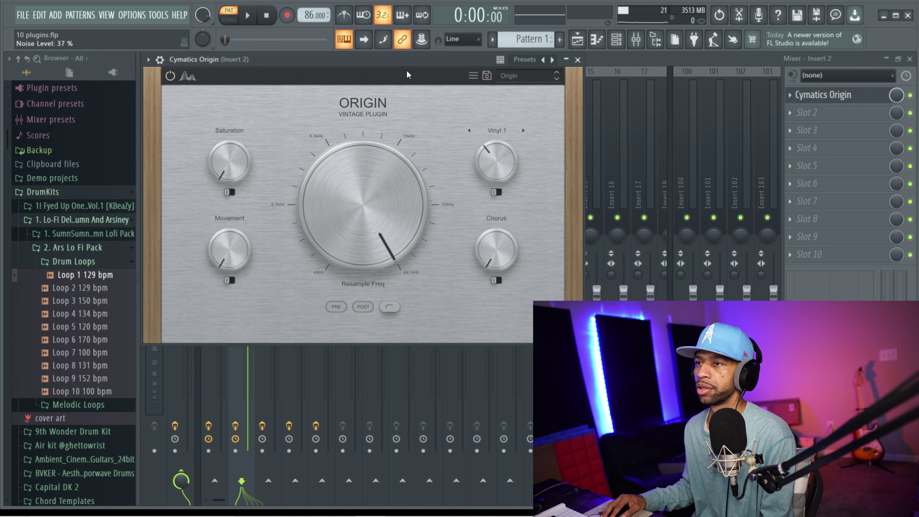
pyautogui.press('space')
pyautogui.scroll(2, 487, 142)
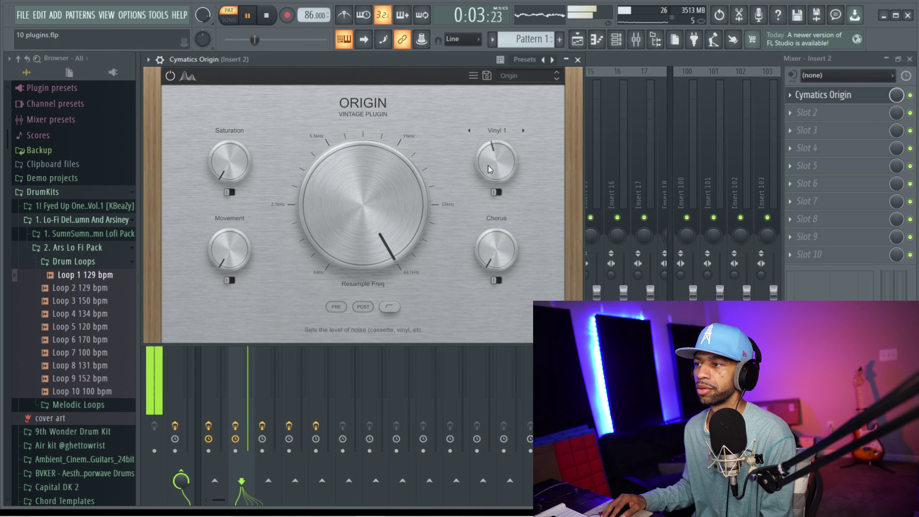
pyautogui.click(268, 16)
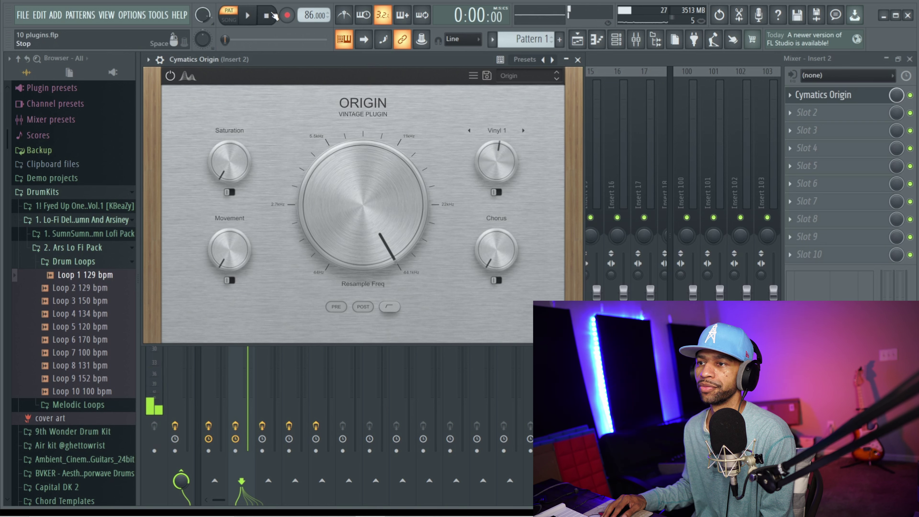
# Raise Origin's Saturation to 30% and try its mode switch while the pattern plays.
pyautogui.scroll(3, 230, 137)
pyautogui.press('space')
pyautogui.moveTo(222, 168); pyautogui.dragTo(225, 158)
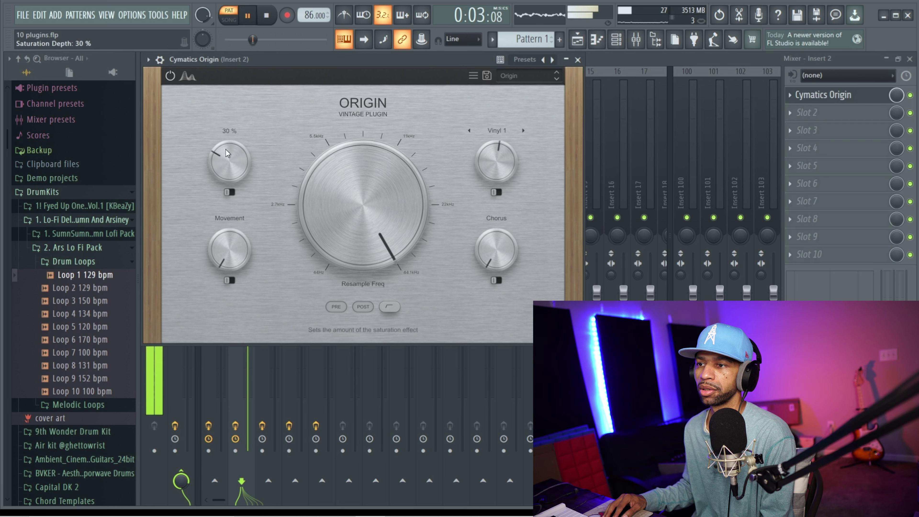
pyautogui.click(231, 193)
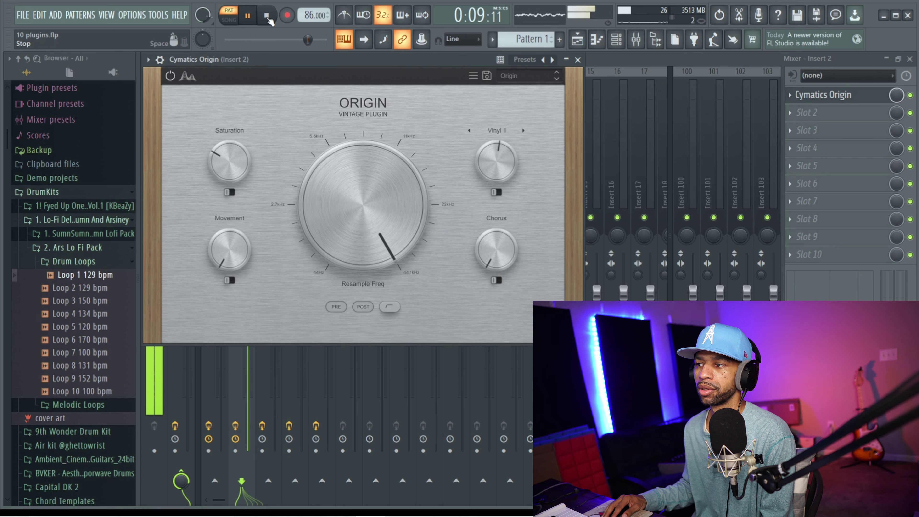
pyautogui.press('space')
# Audition Origin's Movement in fixed mode at depths from 23% to 50%, and settle the depth at 47%.
pyautogui.scroll(5, 232, 232)
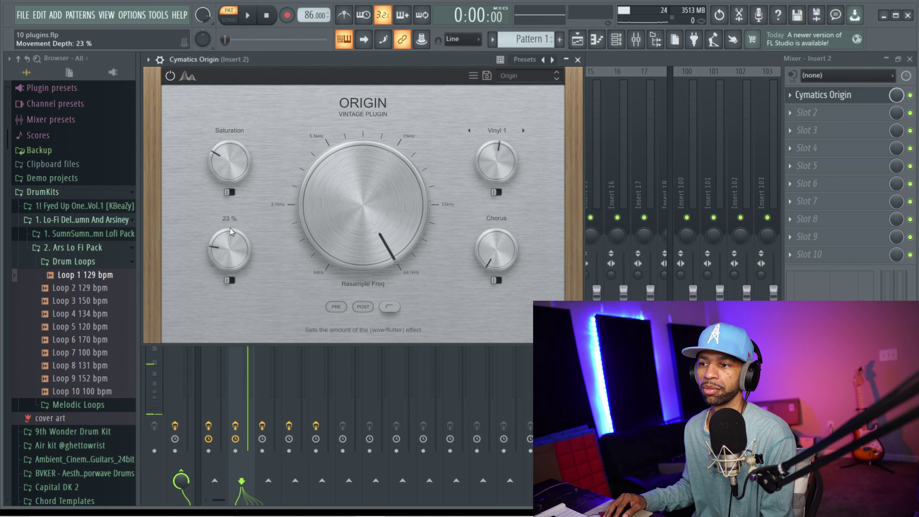
pyautogui.press('space')
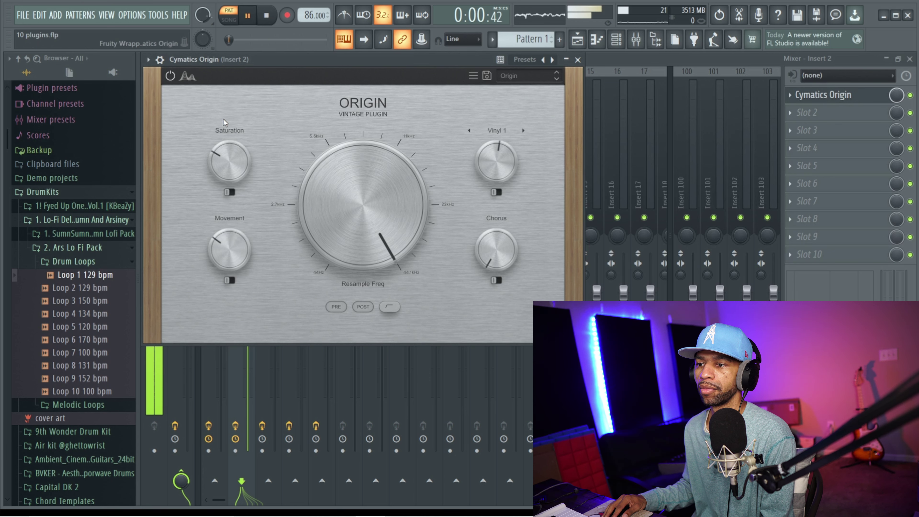
pyautogui.click(231, 280)
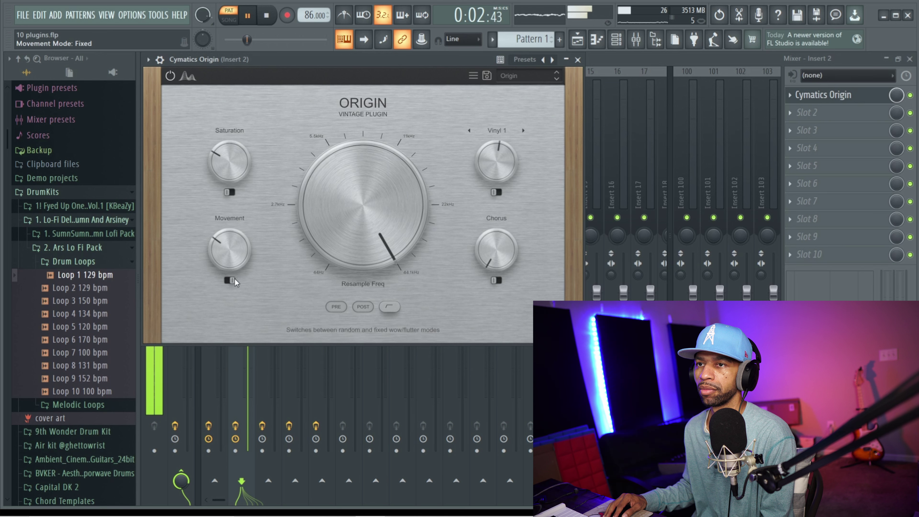
pyautogui.scroll(5, 233, 239)
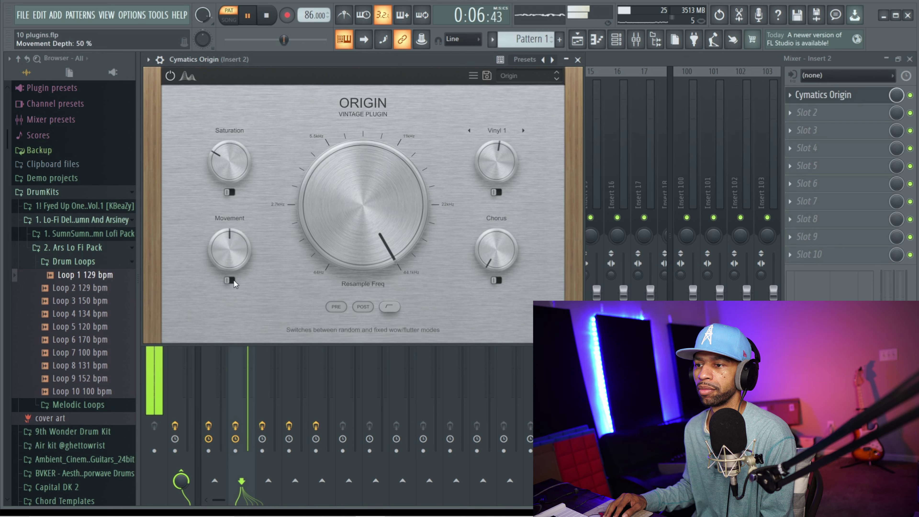
pyautogui.click(271, 21)
pyautogui.scroll(-3, 230, 249)
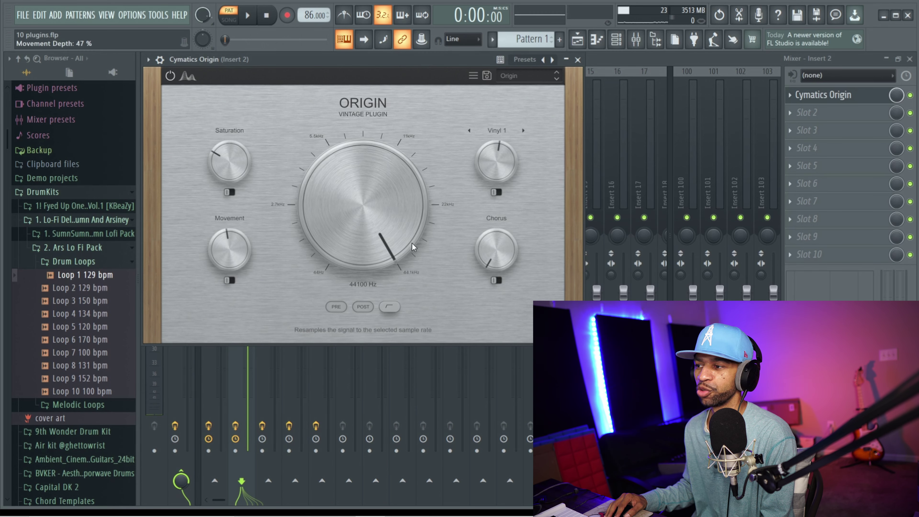
# Audition Origin's Chorus at 17% depth in fast mode, and return it to slow mode.
pyautogui.click(497, 281)
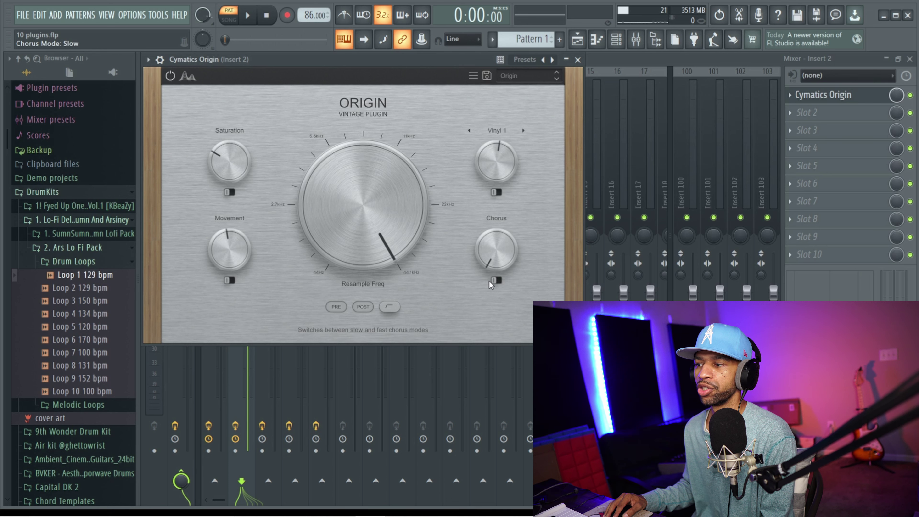
pyautogui.click(497, 280)
pyautogui.press('space')
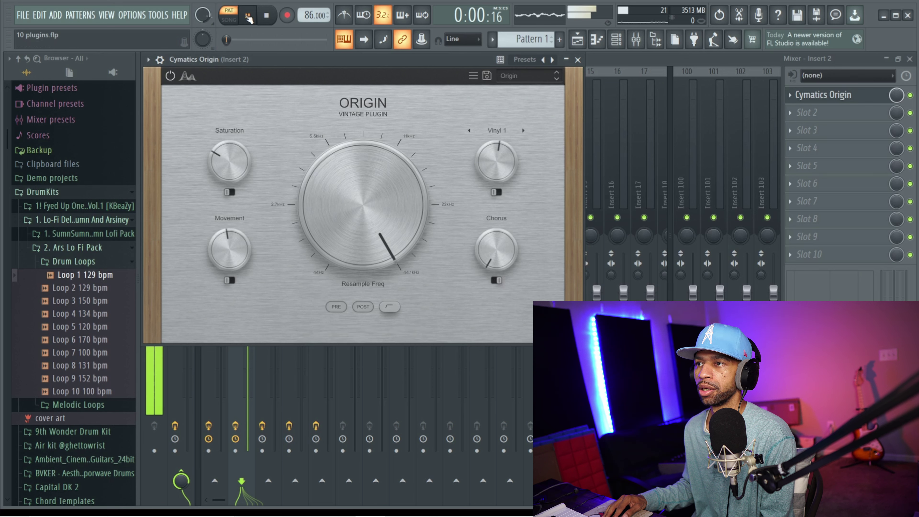
pyautogui.moveTo(495, 264)
pyautogui.moveTo(494, 264); pyautogui.dragTo(486, 244)
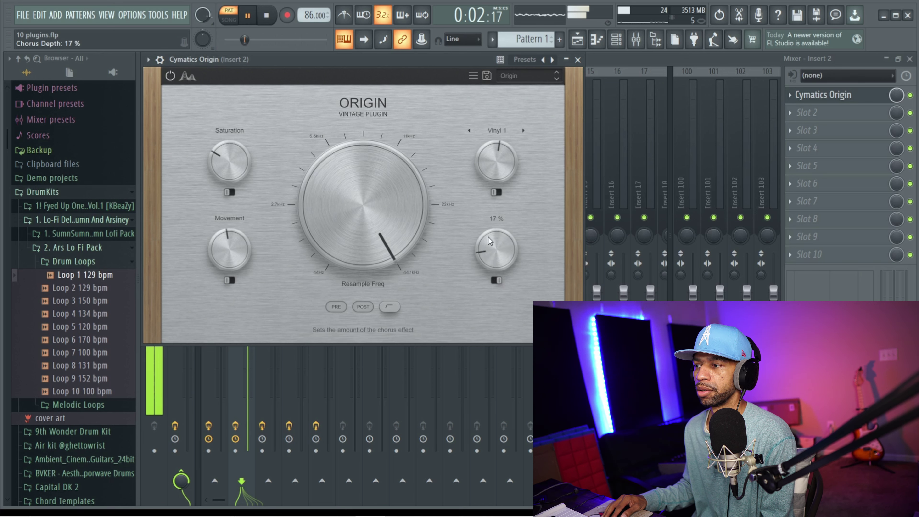
pyautogui.click(495, 281)
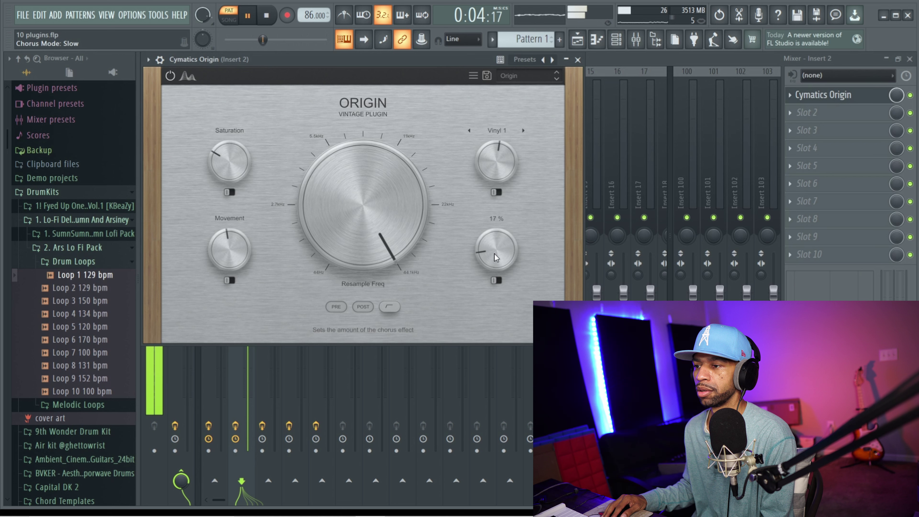
pyautogui.click(267, 16)
# Lower Origin's Resample Freq to a little above 11 kHz and listen to the effect on the pattern.
pyautogui.moveTo(394, 224); pyautogui.dragTo(405, 162)
pyautogui.click(250, 16)
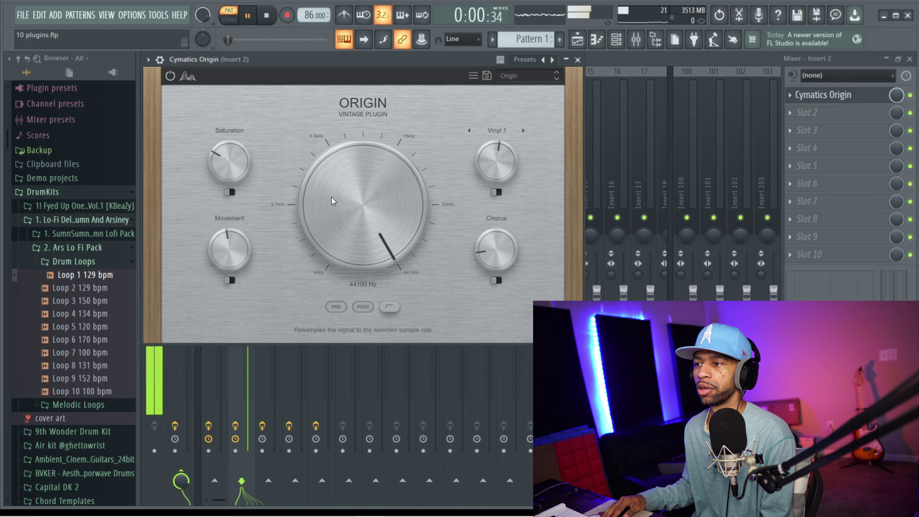
pyautogui.moveTo(393, 231); pyautogui.dragTo(390, 255)
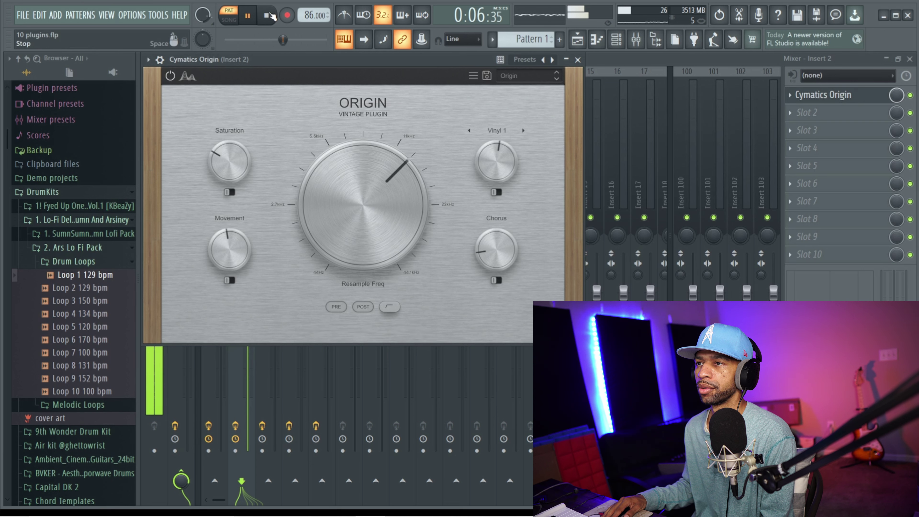
pyautogui.click(269, 16)
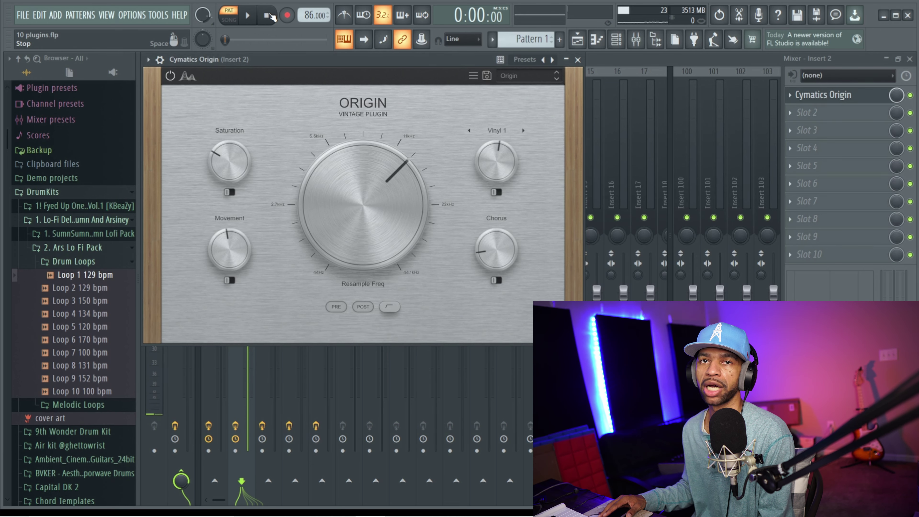
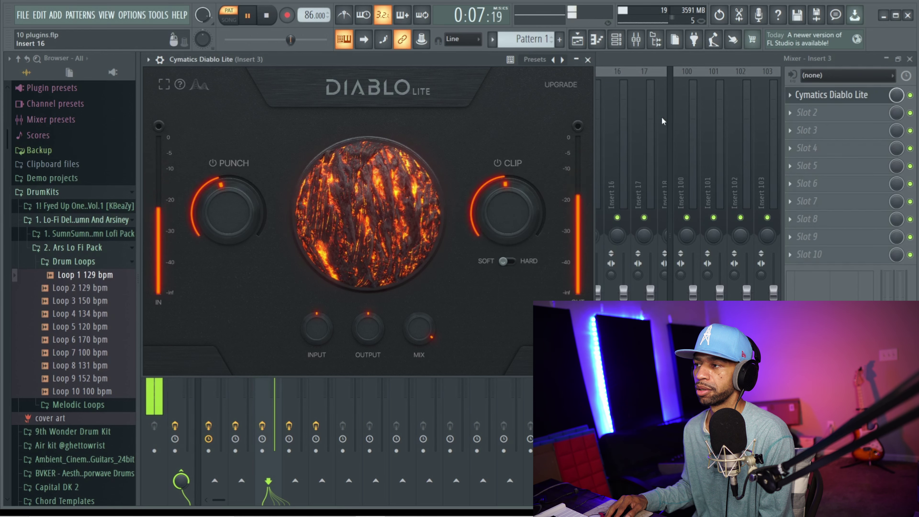
# Replay the pattern and toggle Cymatics Diablo Lite's bypass on Insert 3 to compare the processed and dry sound.
pyautogui.click(273, 16)
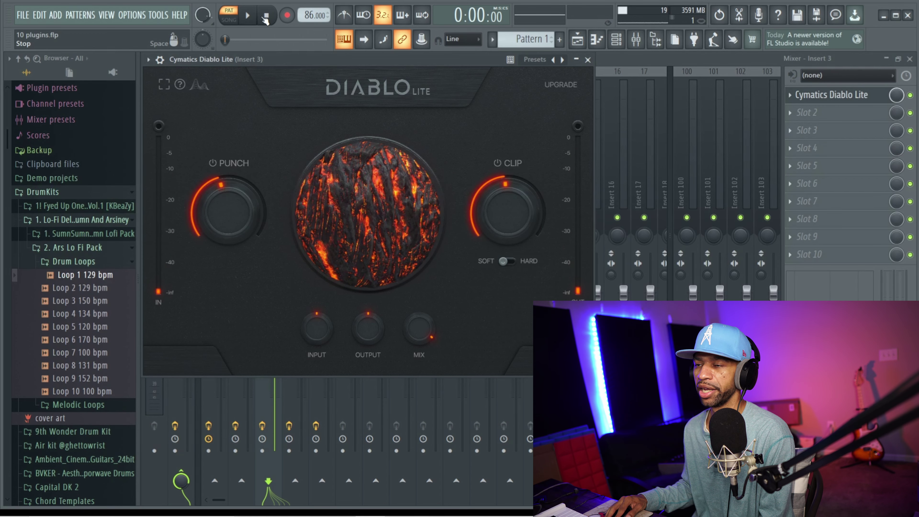
pyautogui.click(248, 18)
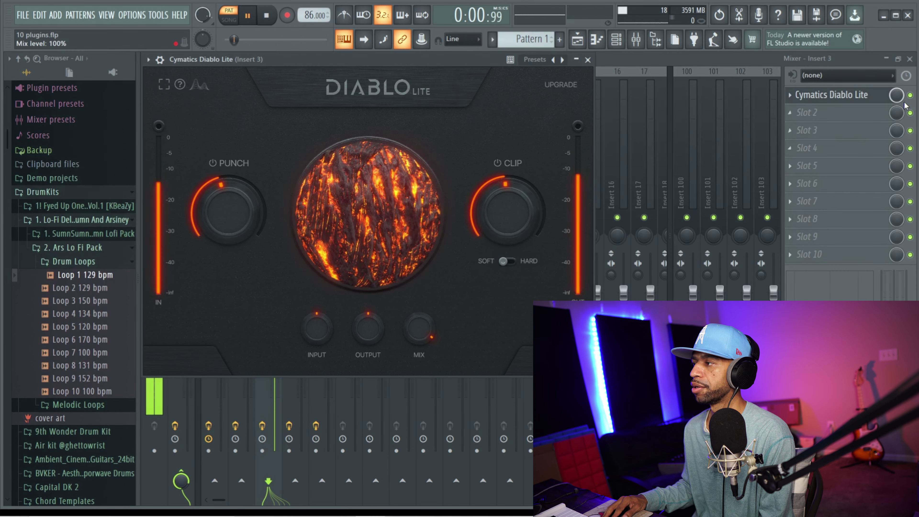
pyautogui.click(911, 98)
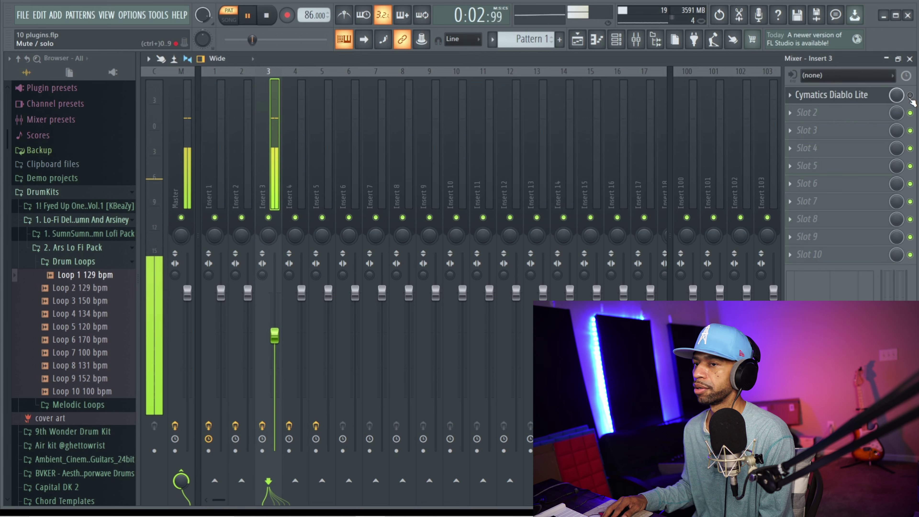
pyautogui.click(910, 96)
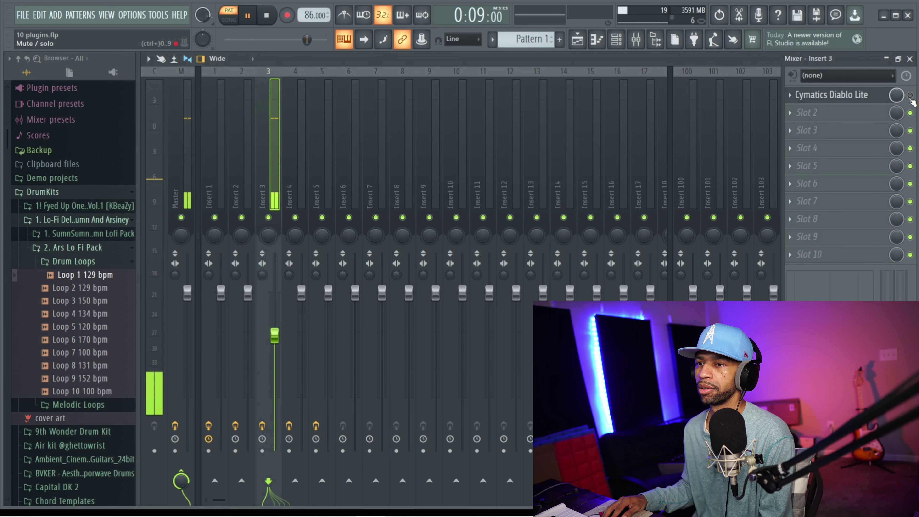
pyautogui.press('space')
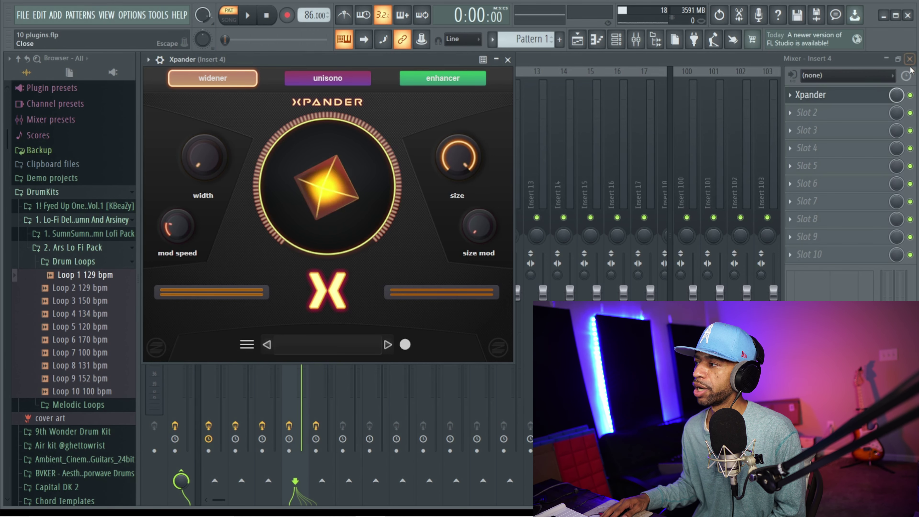
# Bypass Xpander on Insert 4, close its window and play the pattern without the effect.
pyautogui.click(911, 96)
pyautogui.click(508, 59)
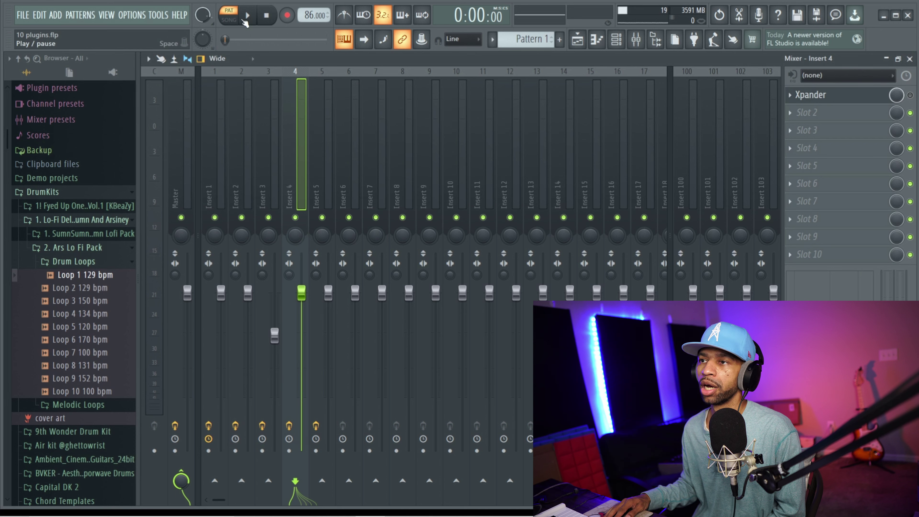
pyautogui.click(248, 16)
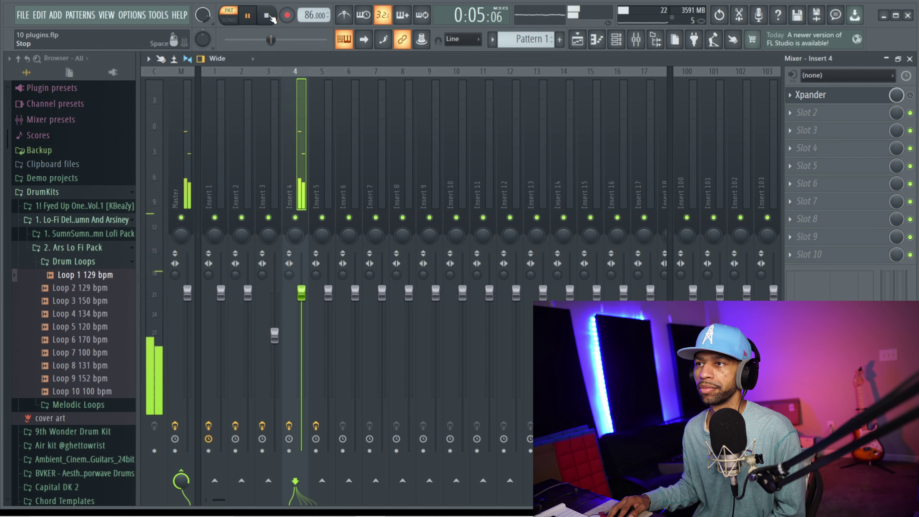
pyautogui.click(270, 18)
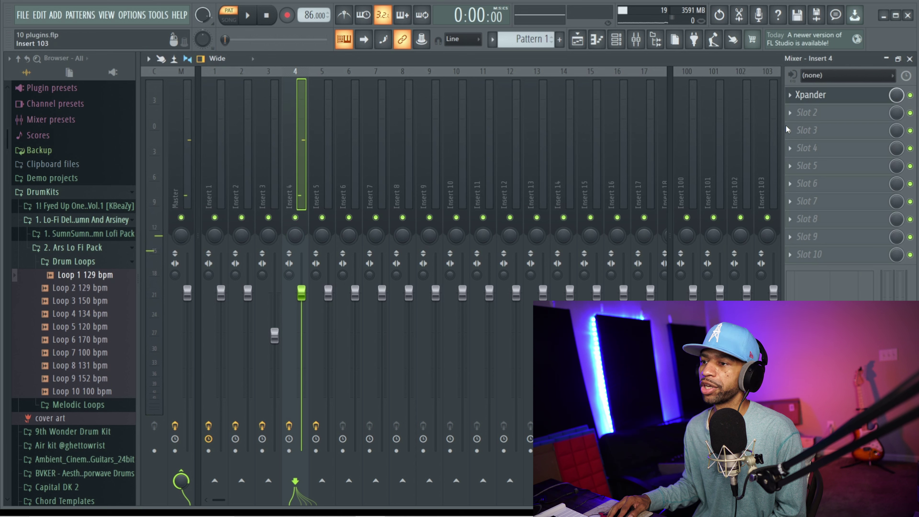
# Audition Xpander's widener on the pattern at zero width, and replay it with the width raised to maximum.
pyautogui.click(818, 97)
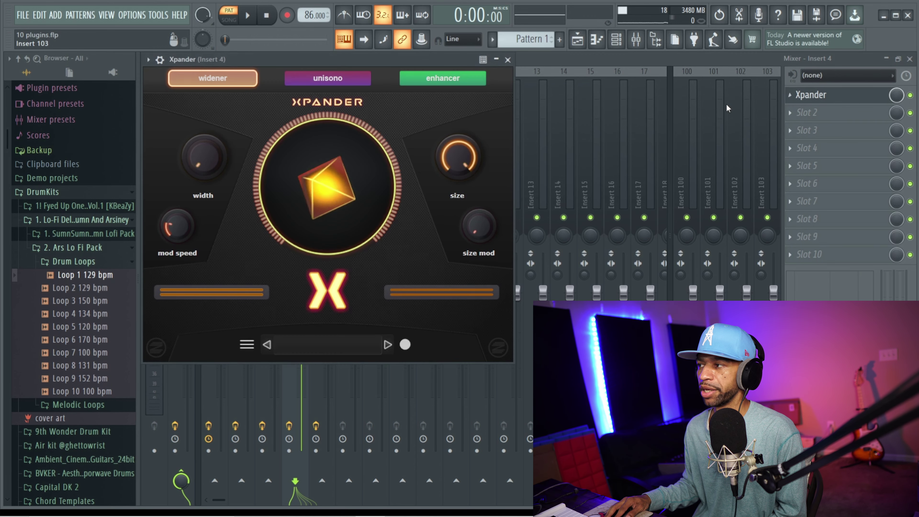
pyautogui.click(251, 21)
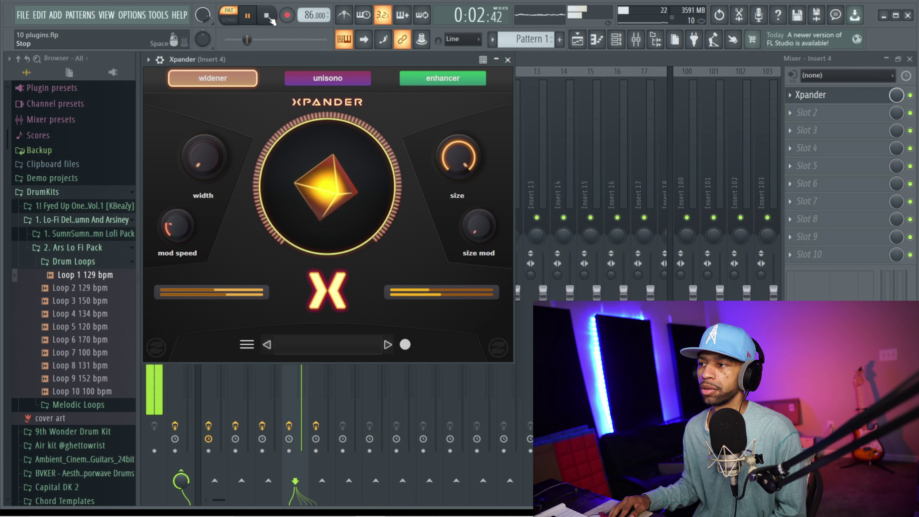
pyautogui.click(268, 18)
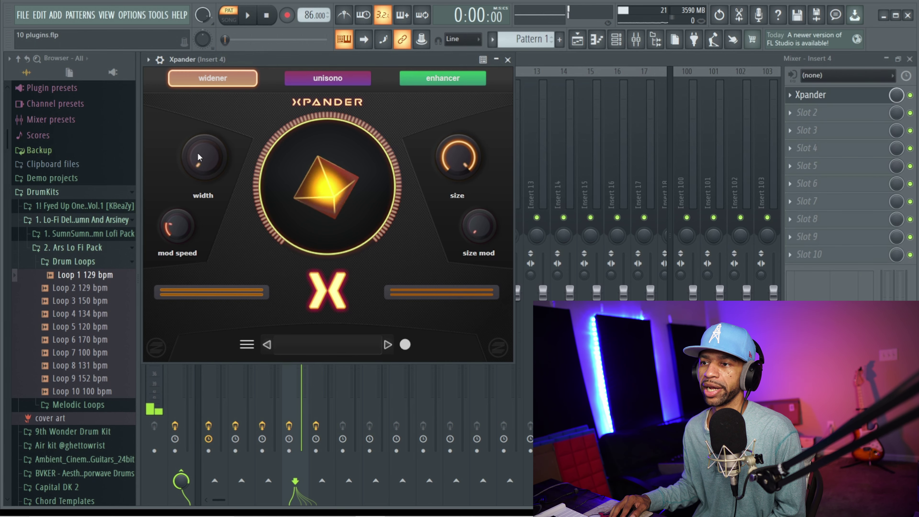
pyautogui.press('space')
pyautogui.moveTo(201, 153); pyautogui.dragTo(235, 54)
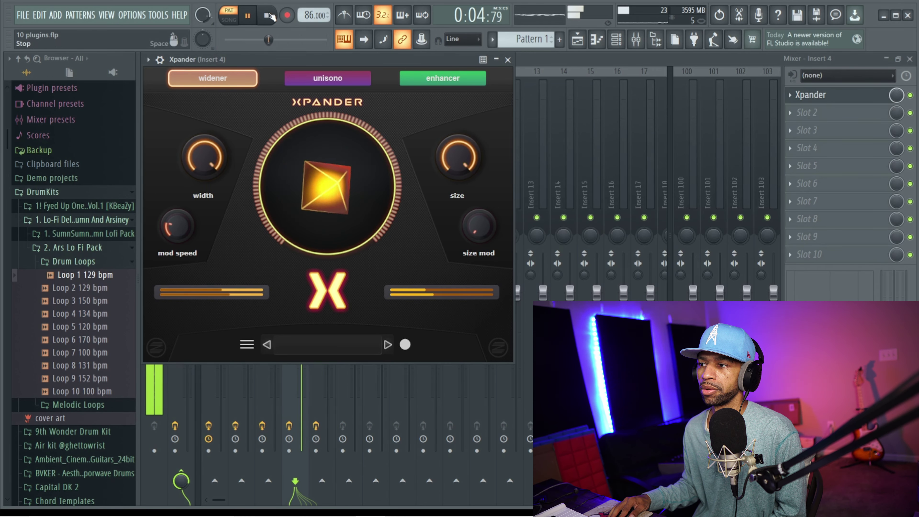
pyautogui.click(269, 16)
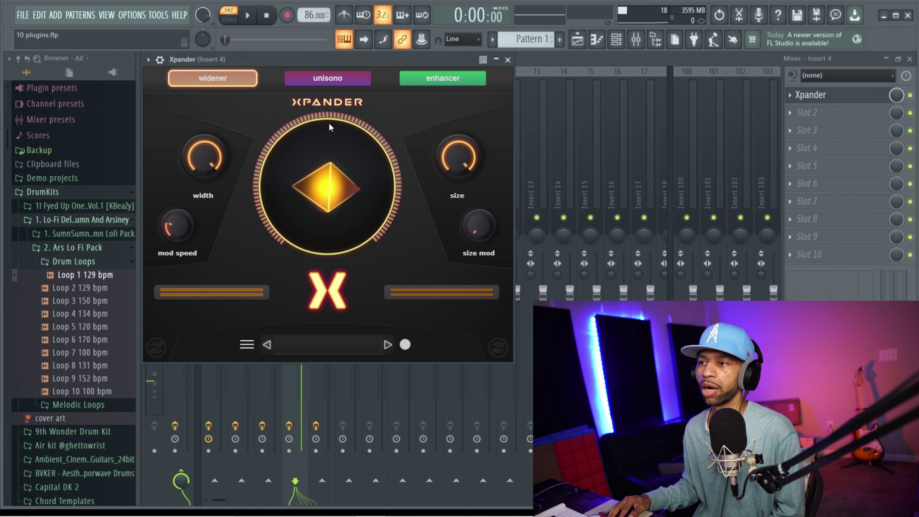
# Look through Xpander's unisono and enhancer modes, and return to the widener.
pyautogui.moveTo(350, 133)
pyautogui.mouseDown()
pyautogui.moveTo(347, 224)
pyautogui.moveTo(355, 123)
pyautogui.mouseUp()
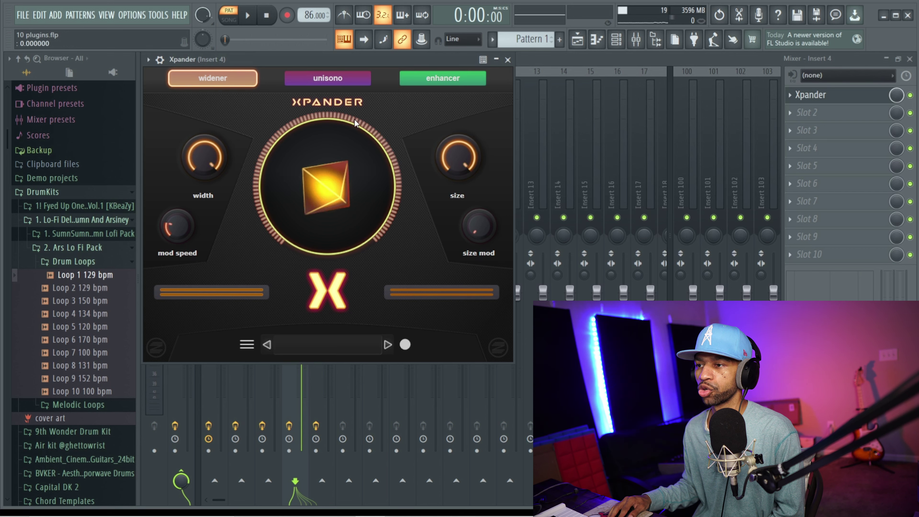
pyautogui.click(323, 79)
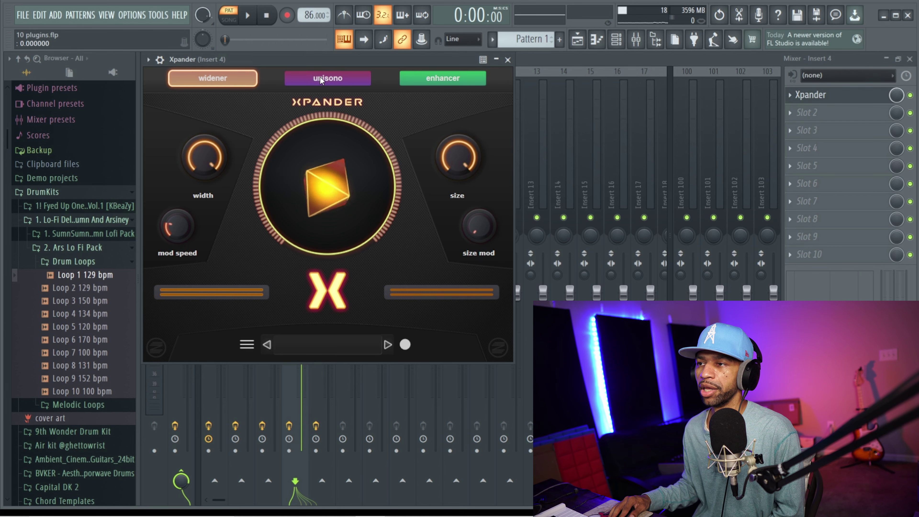
pyautogui.click(435, 78)
pyautogui.click(346, 78)
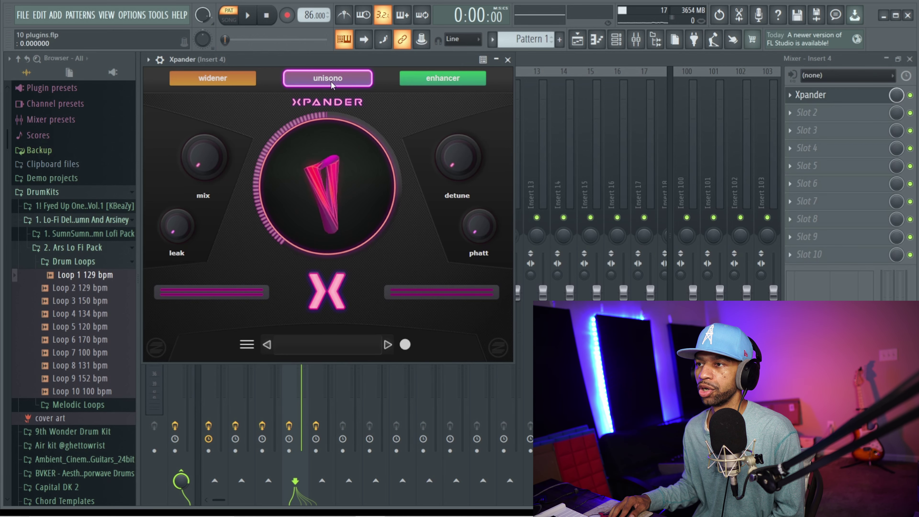
pyautogui.click(434, 84)
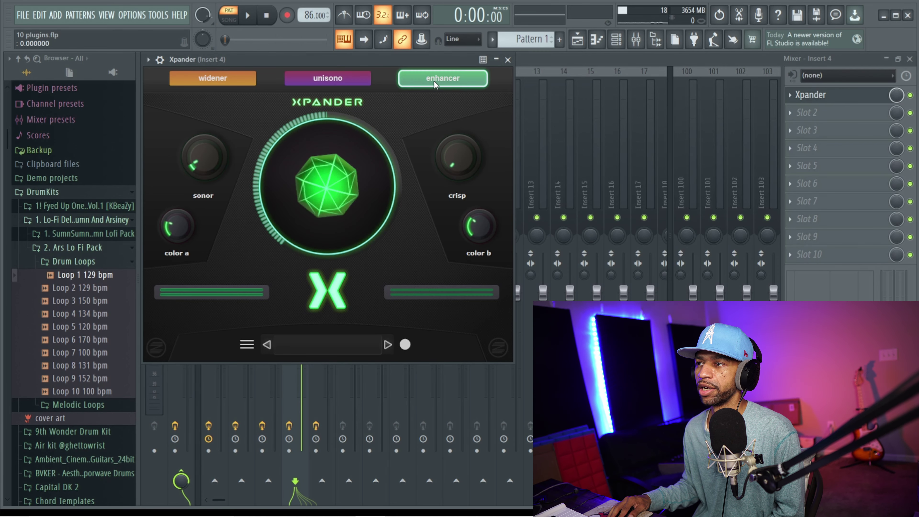
pyautogui.click(239, 82)
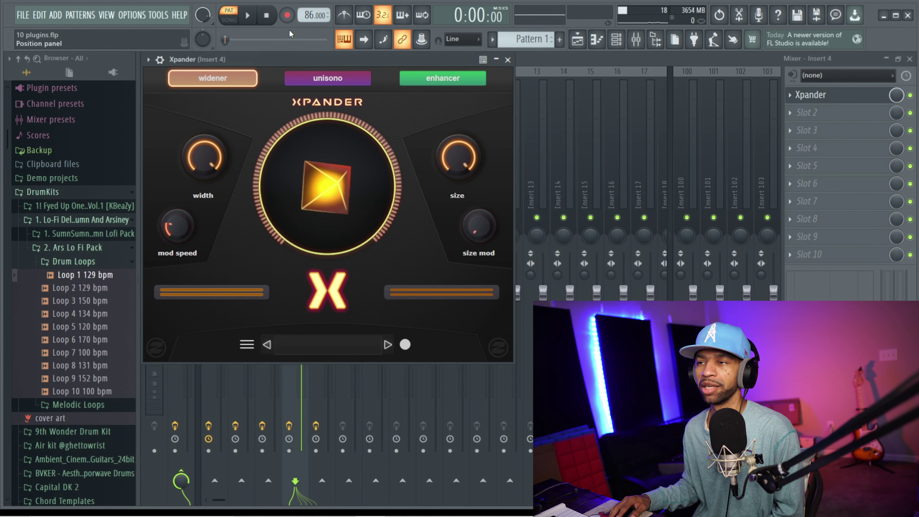
# While the pattern plays, raise the widener's mod speed to about midway and its size mod to about 1.8.
pyautogui.press('space')
pyautogui.moveTo(175, 226); pyautogui.dragTo(175, 210)
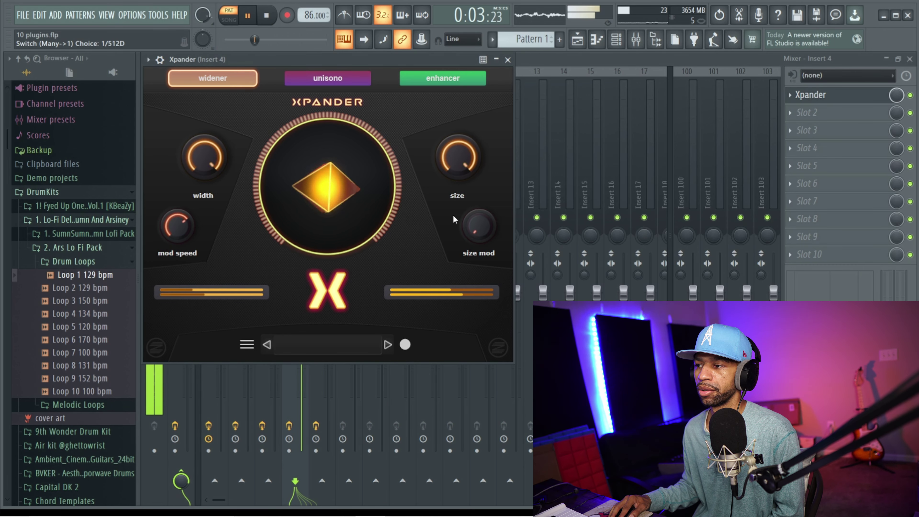
pyautogui.moveTo(476, 225); pyautogui.dragTo(476, 217)
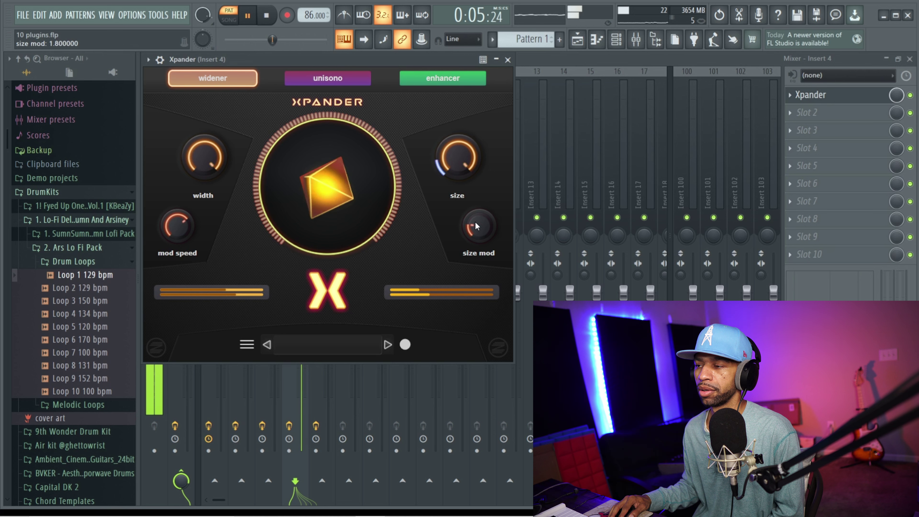
pyautogui.click(181, 231)
pyautogui.moveTo(181, 230); pyautogui.dragTo(176, 239)
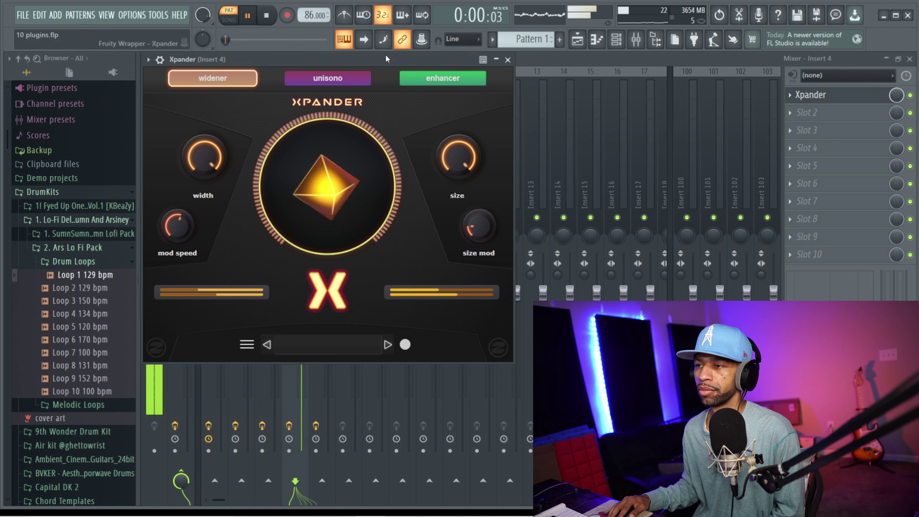
pyautogui.click(272, 14)
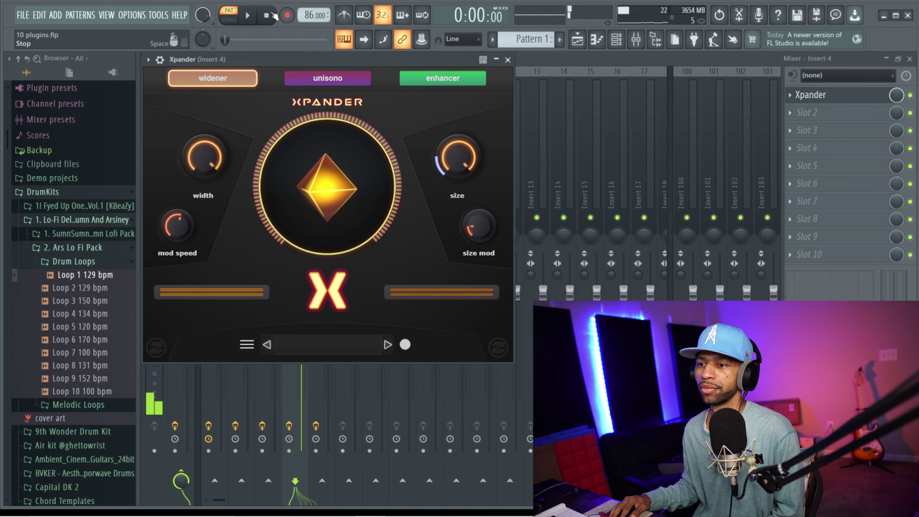
# Play the pattern in Xpander's unisono mode with the mix at 63 and the large central dial at maximum.
pyautogui.click(326, 78)
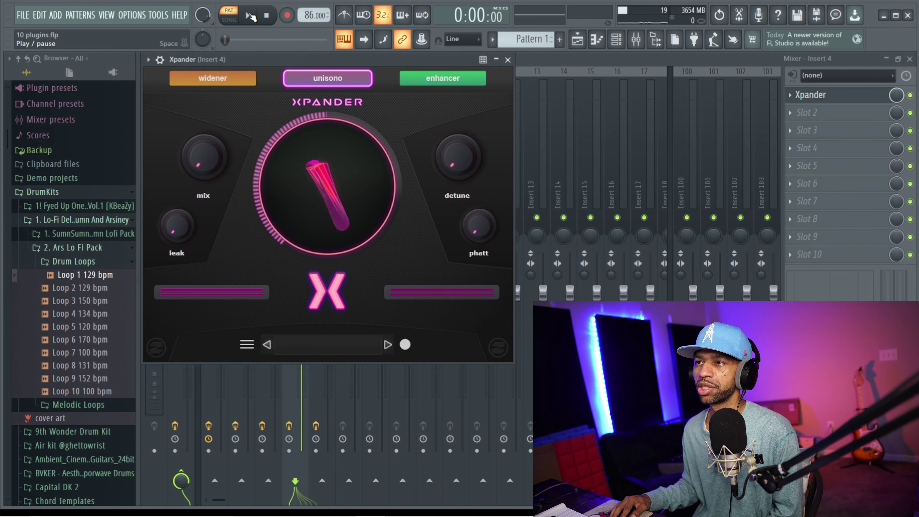
pyautogui.click(250, 17)
pyautogui.moveTo(206, 157); pyautogui.dragTo(225, 84)
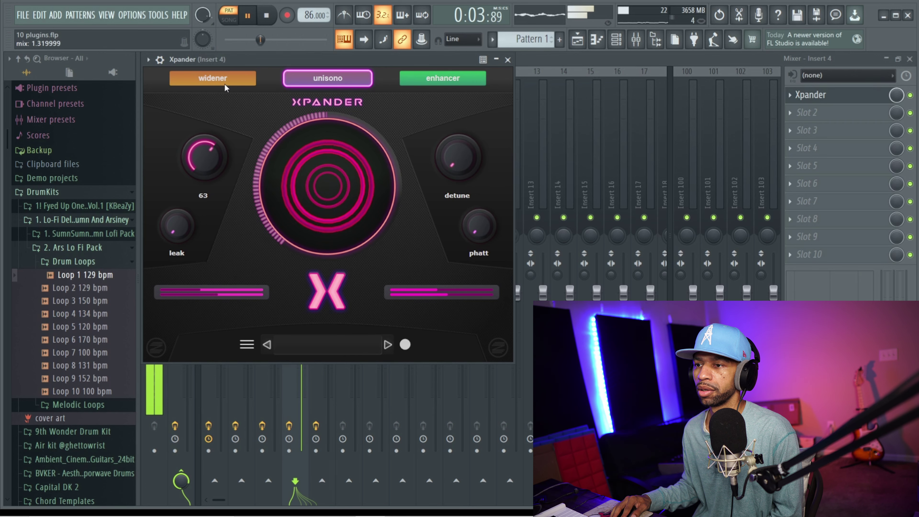
pyautogui.moveTo(292, 121); pyautogui.dragTo(424, 64)
# Increase unisono's detune, add a little leak and phatt, and stop playback.
pyautogui.moveTo(450, 158); pyautogui.dragTo(474, 91)
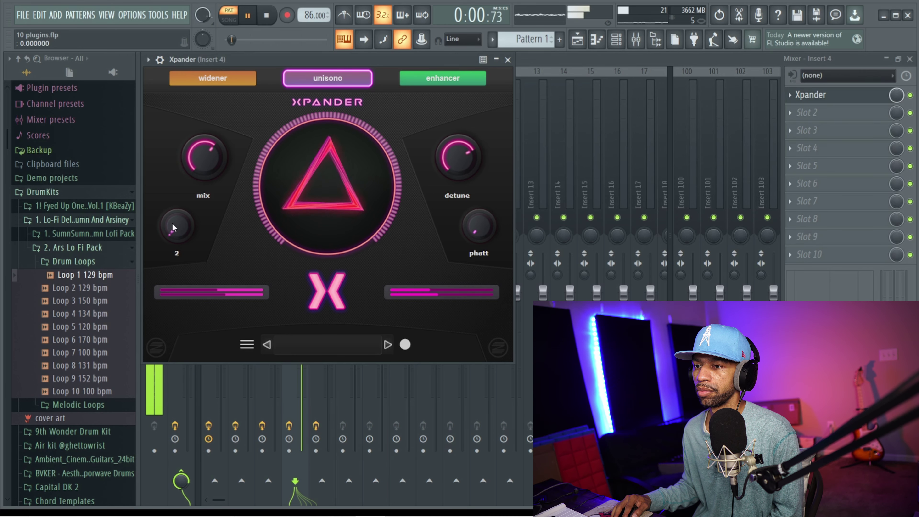
pyautogui.moveTo(171, 223); pyautogui.dragTo(180, 198)
pyautogui.moveTo(478, 226); pyautogui.dragTo(483, 187)
pyautogui.click(268, 16)
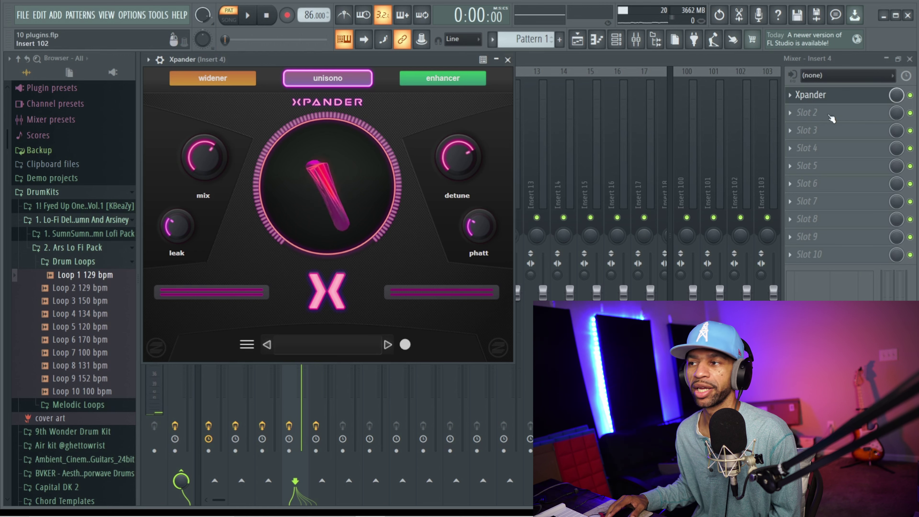
# Compare the pattern with Xpander bypassed and enabled on Insert 4, and switch the plugin back to widener mode.
pyautogui.click(913, 95)
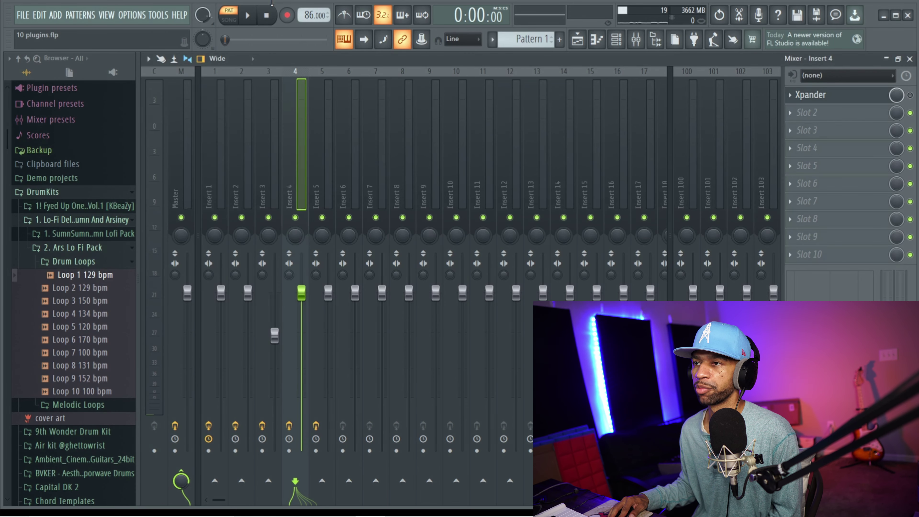
pyautogui.click(250, 17)
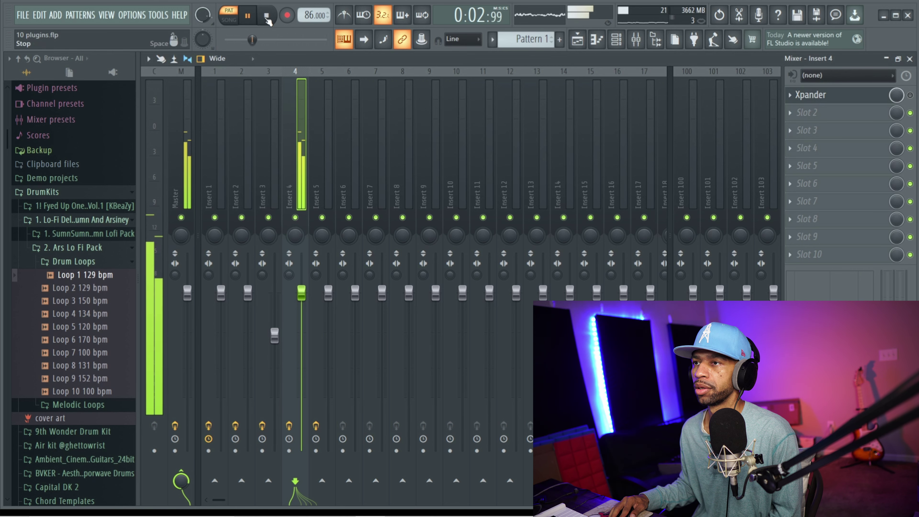
pyautogui.click(267, 17)
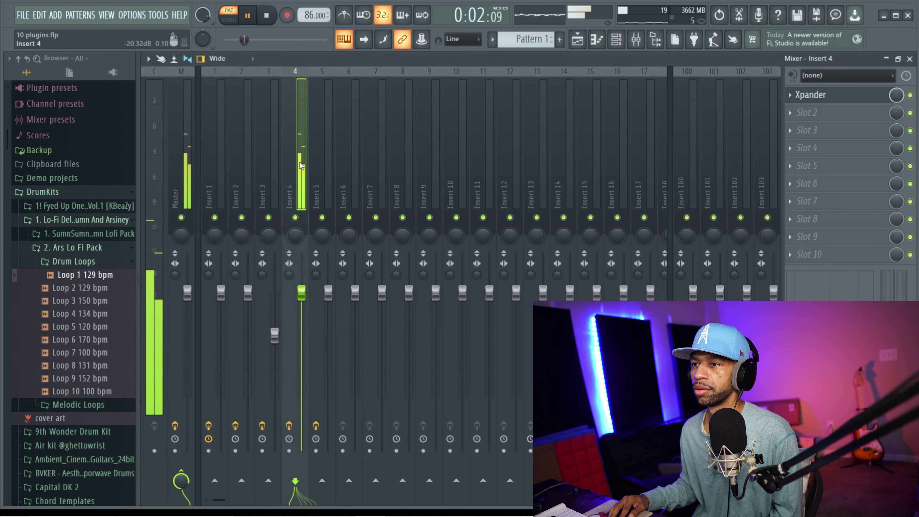
pyautogui.click(828, 95)
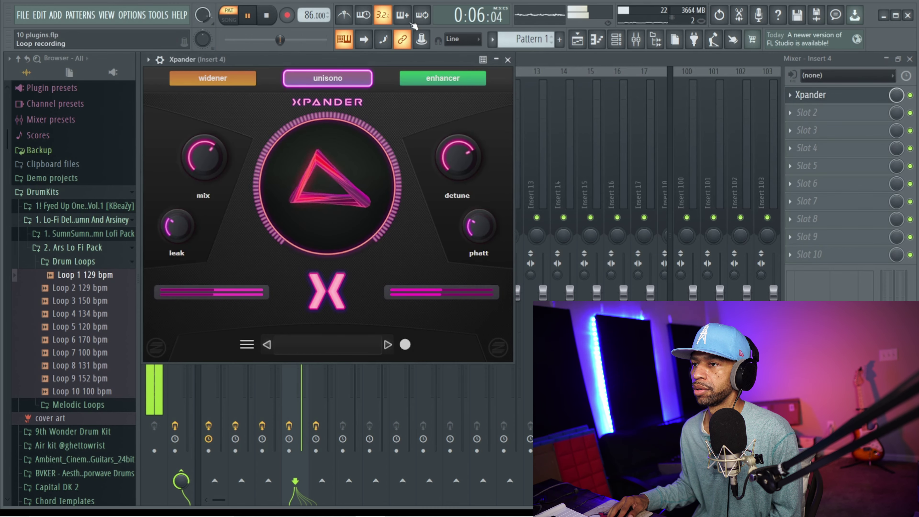
pyautogui.click(213, 79)
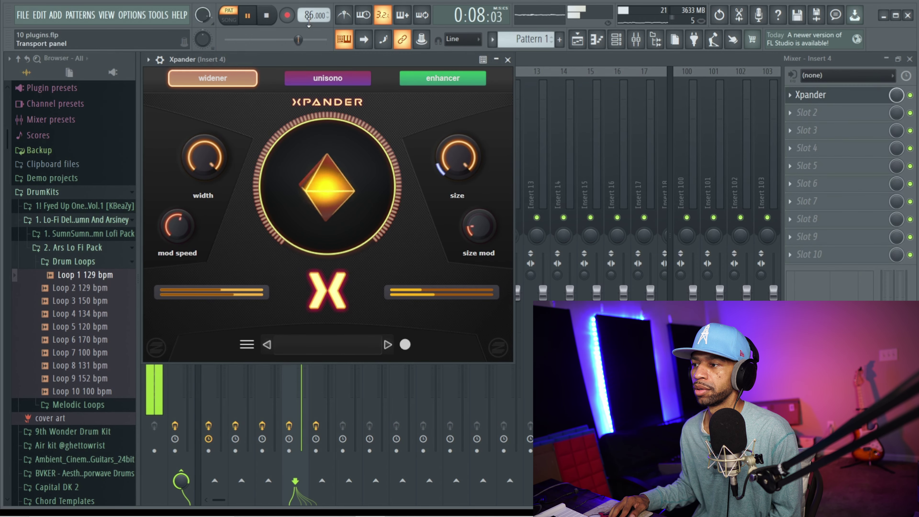
pyautogui.click(267, 16)
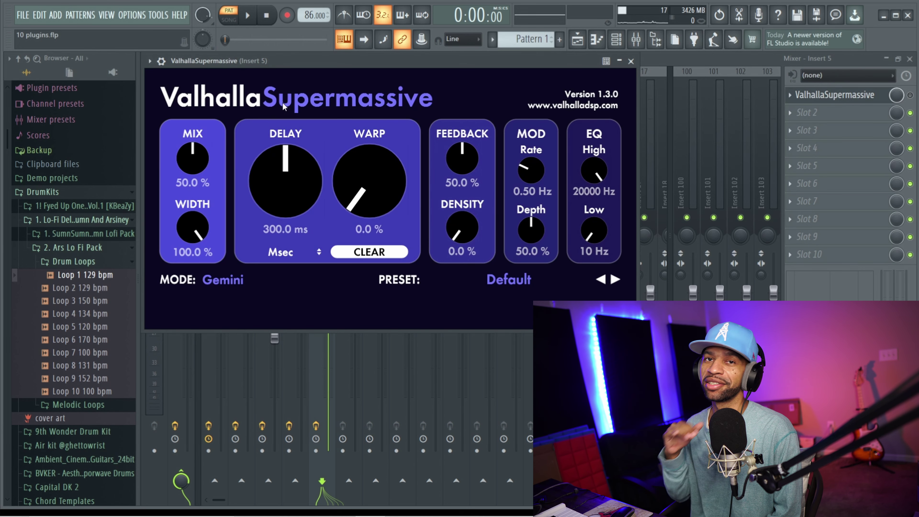
# Play the pattern with ValhallaSupermassive bypassed on Insert 5, and replay it with the plugin enabled.
pyautogui.click(254, 17)
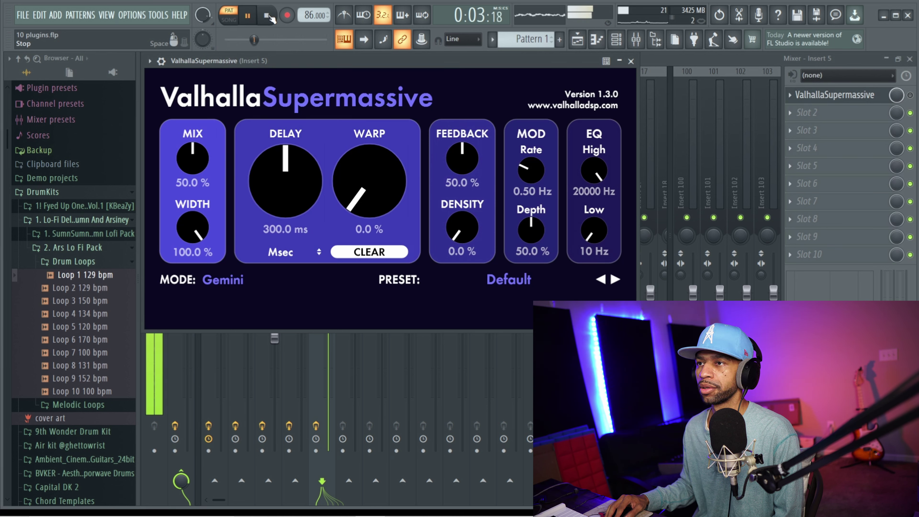
pyautogui.click(911, 95)
pyautogui.click(257, 22)
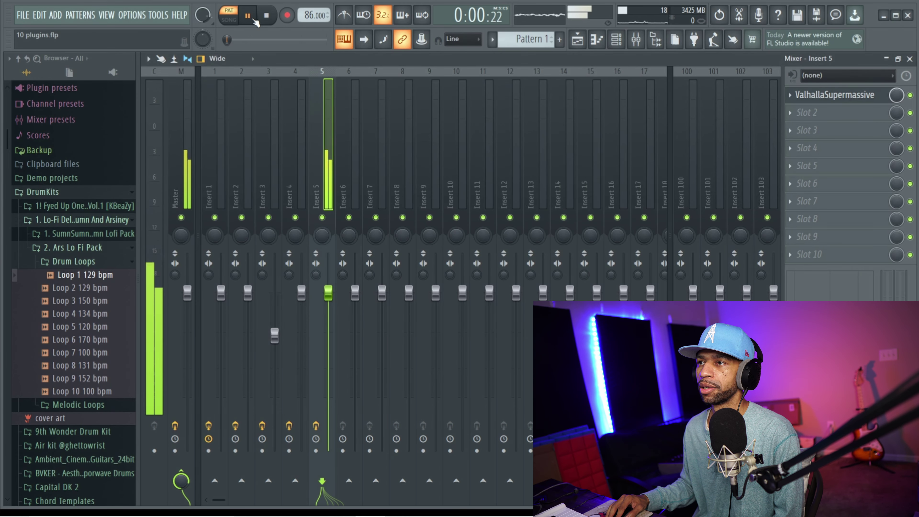
# Examine ValhallaSupermassive's available reverb and delay modes and its preset categories.
pyautogui.click(839, 97)
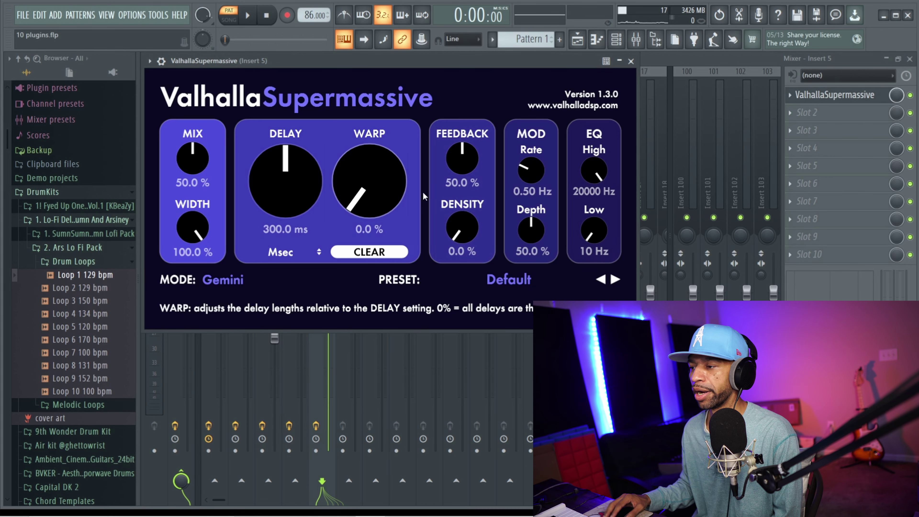
pyautogui.click(222, 282)
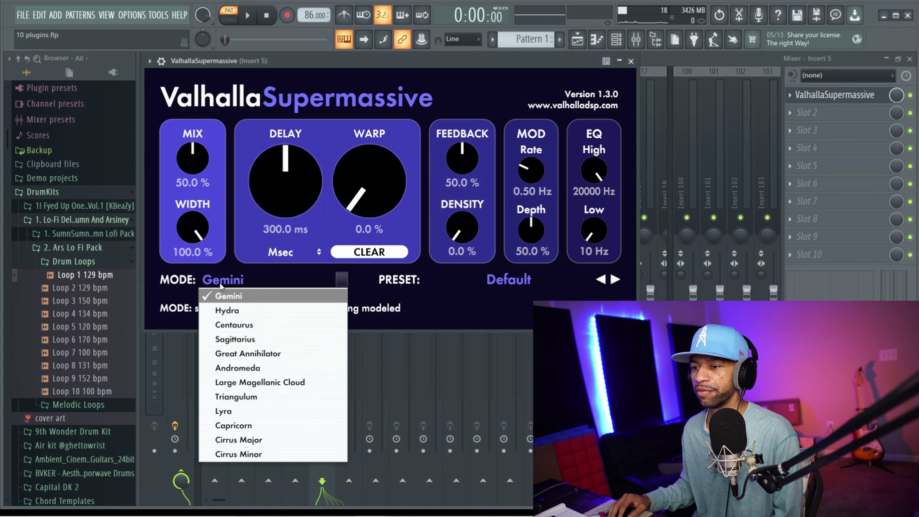
pyautogui.click(158, 304)
pyautogui.click(168, 300)
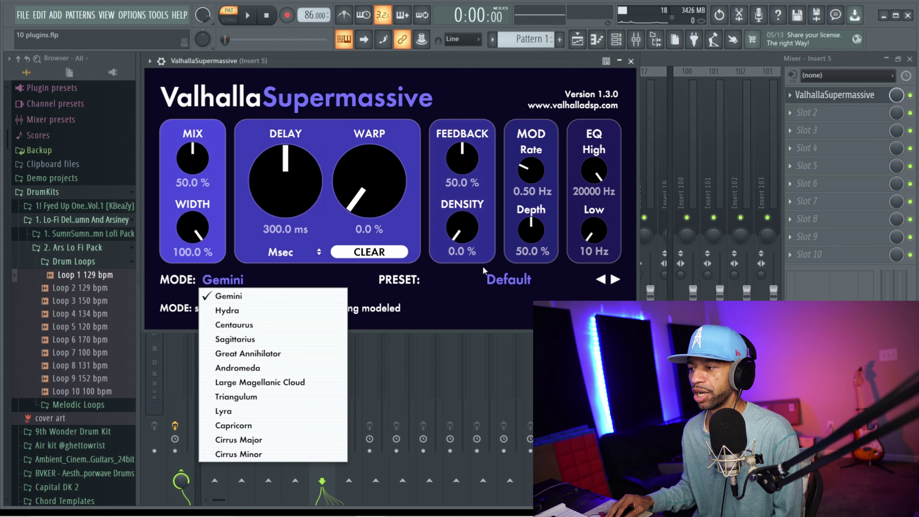
pyautogui.click(509, 281)
pyautogui.click(507, 282)
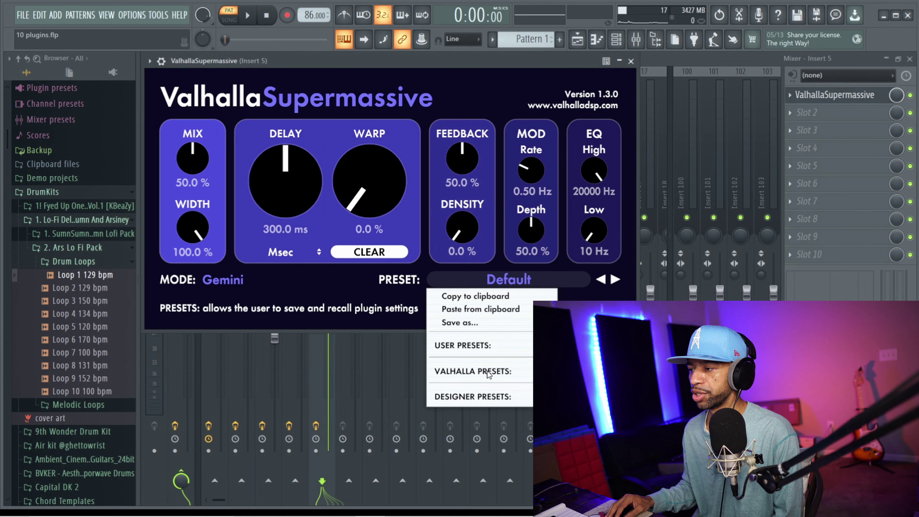
pyautogui.click(529, 281)
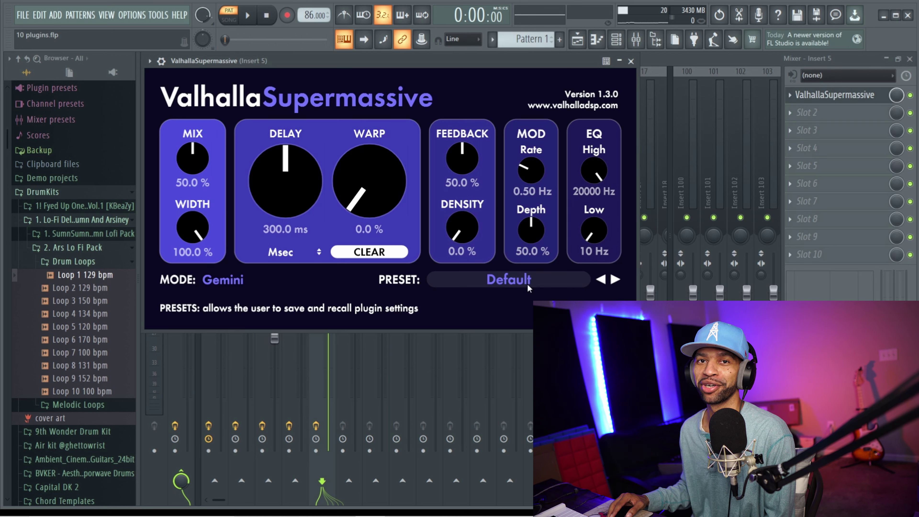